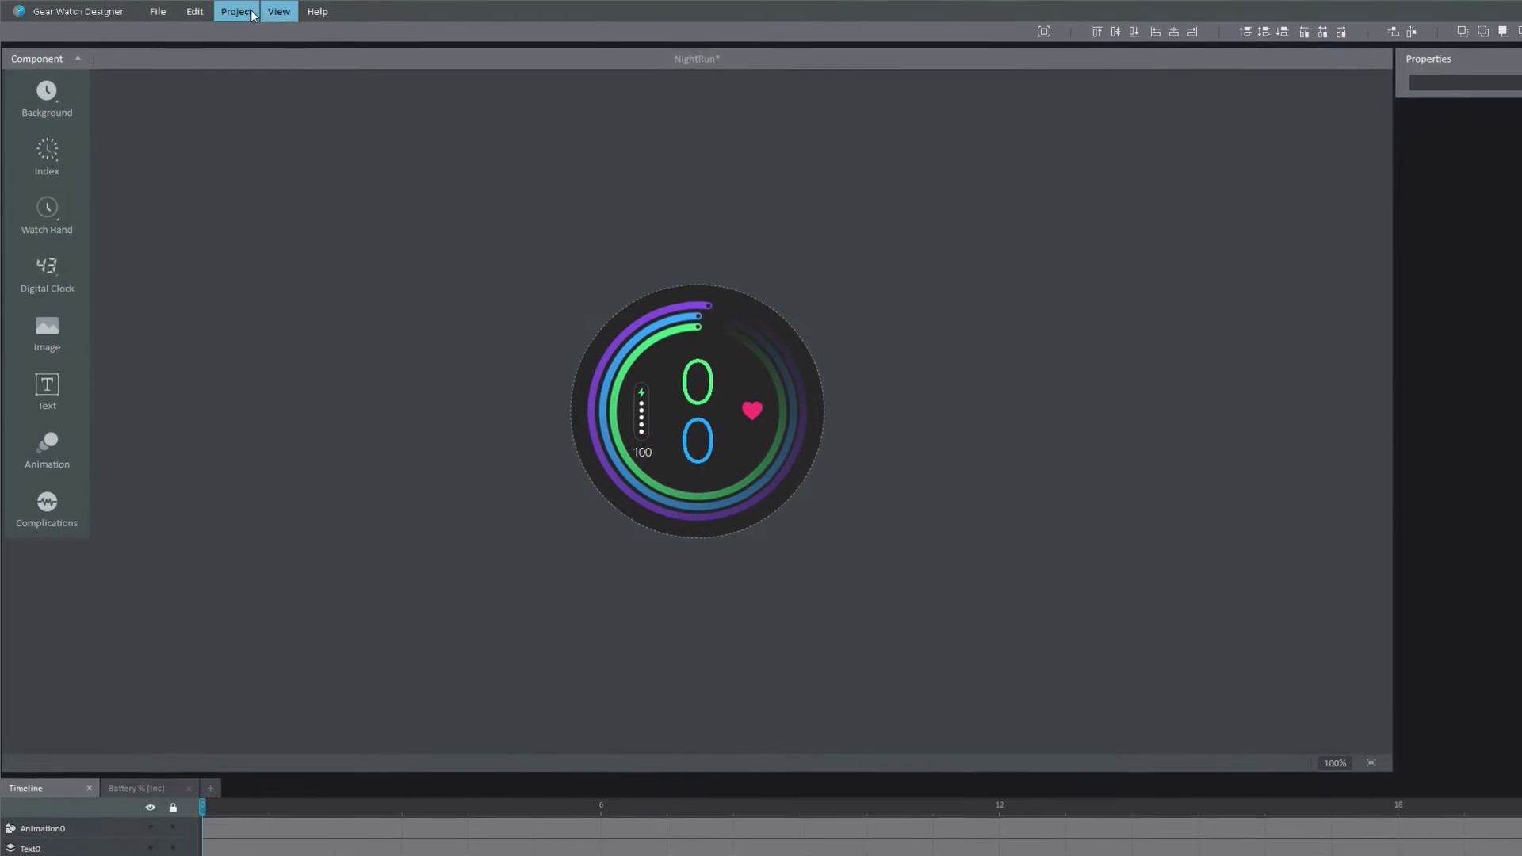
Start a new author certificate from Project > Author Certificate, keeping 'Generate a new certificate signing request' selected.
{"action": "left_click", "coordinate": [251, 12]}
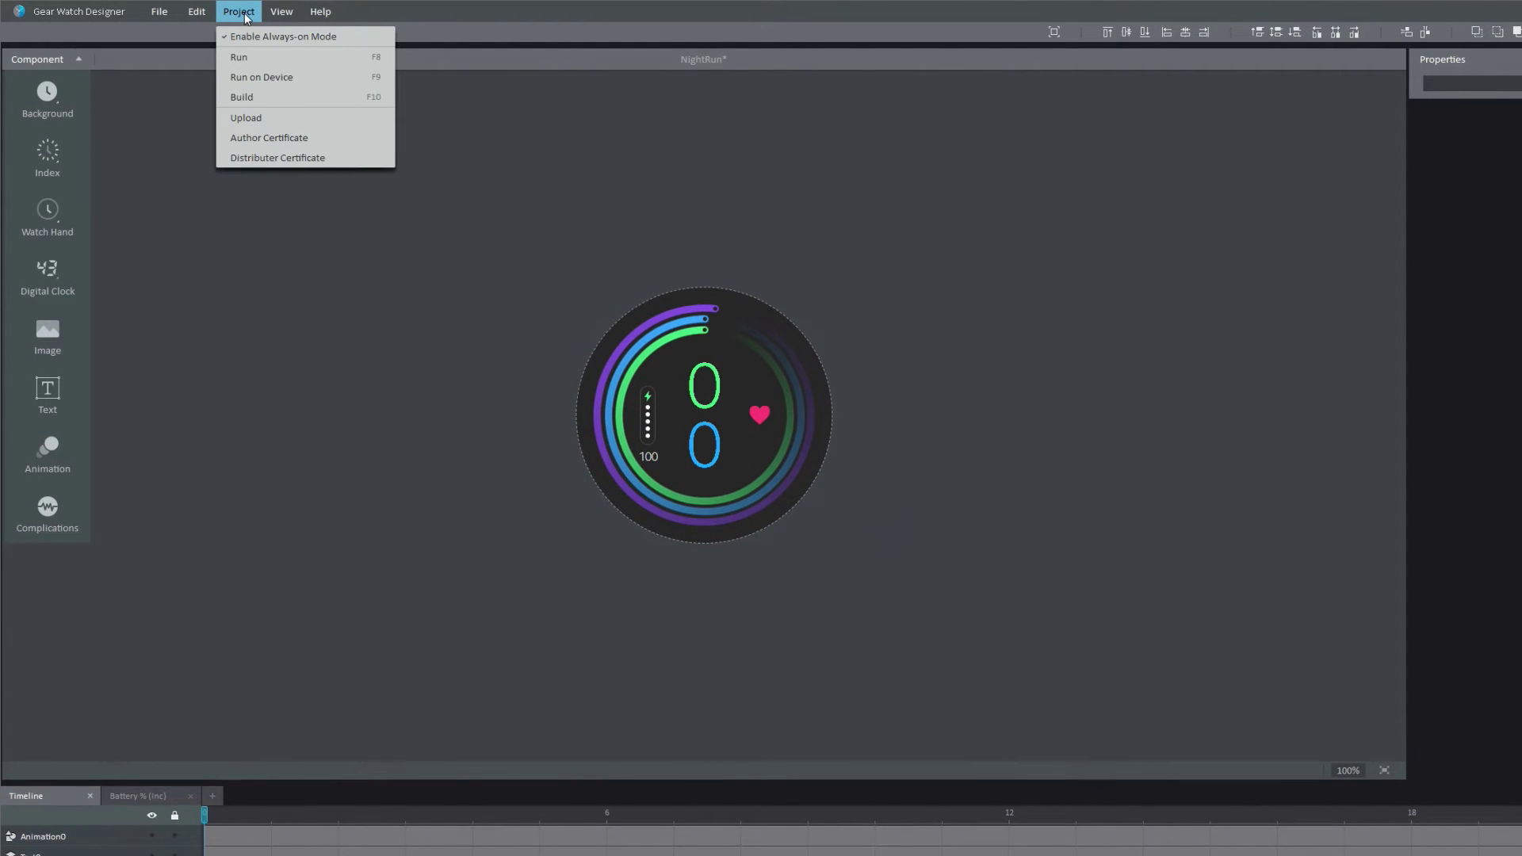
{"action": "left_click", "coordinate": [278, 138]}
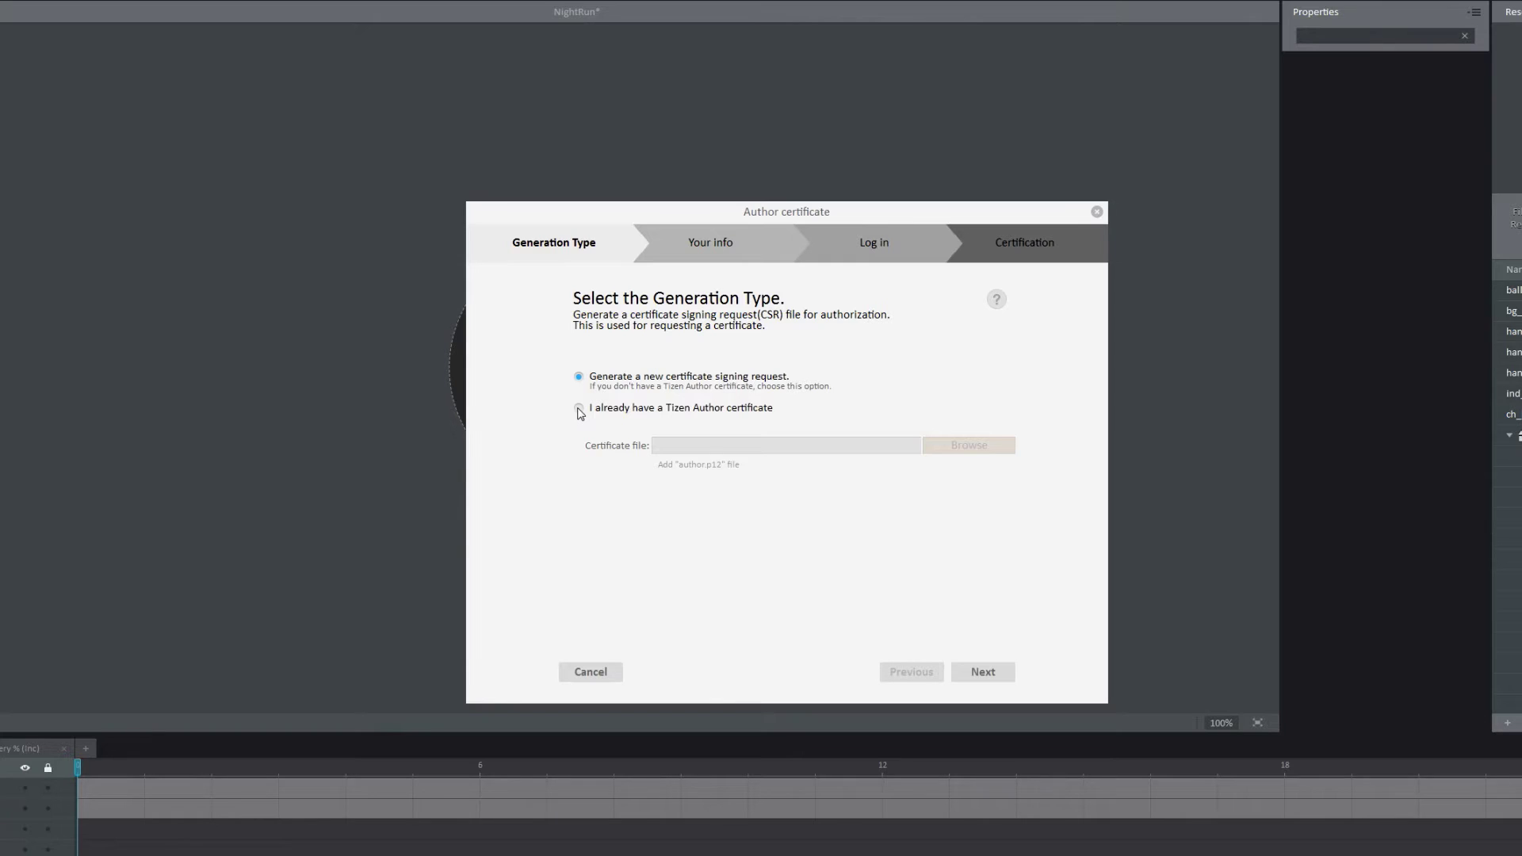
{"action": "left_click", "coordinate": [579, 409]}
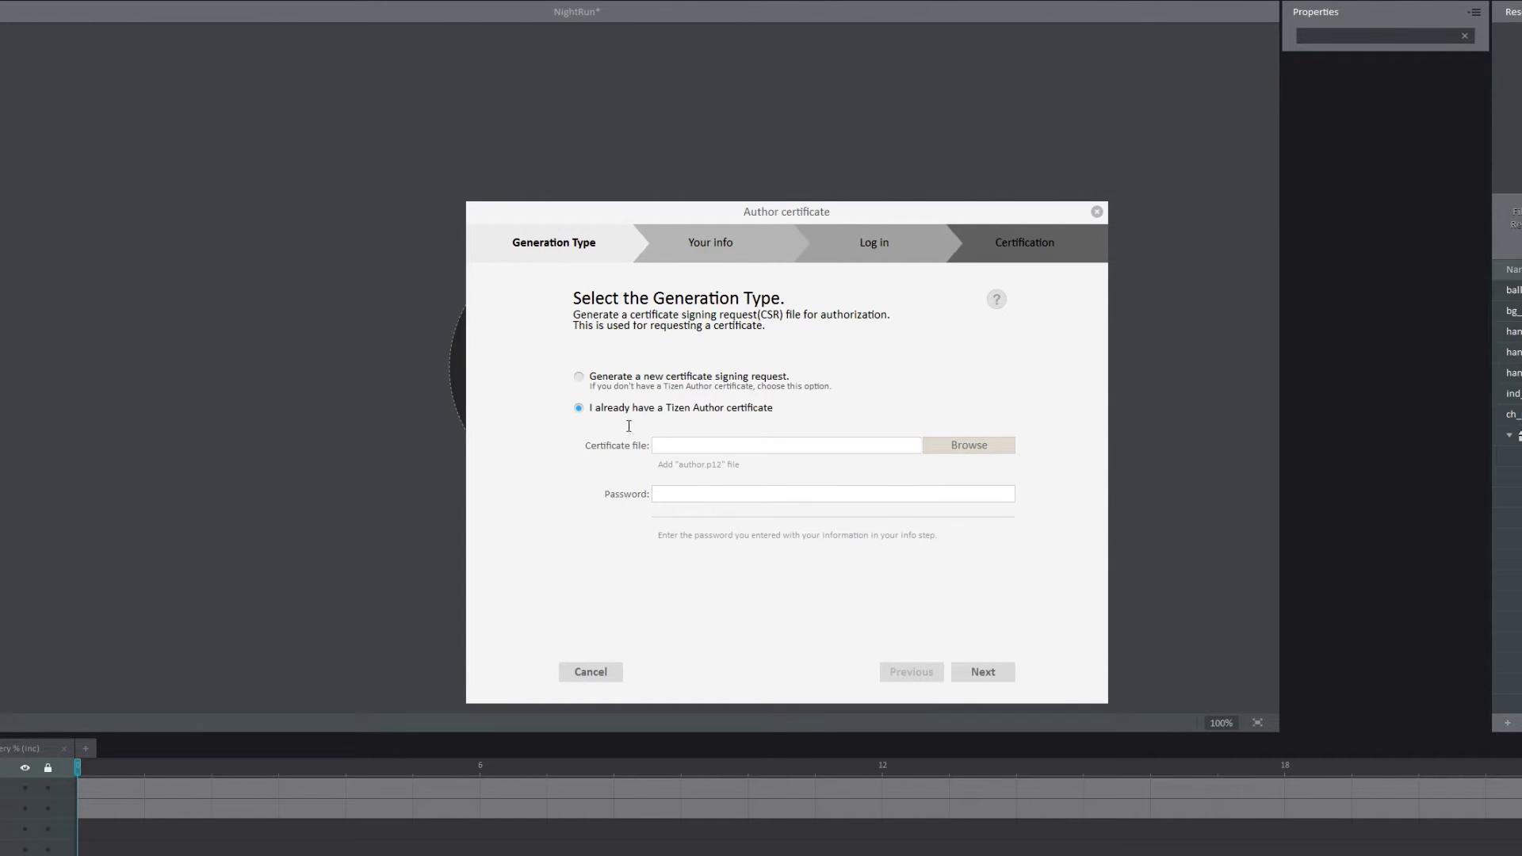
{"action": "left_click", "coordinate": [580, 378]}
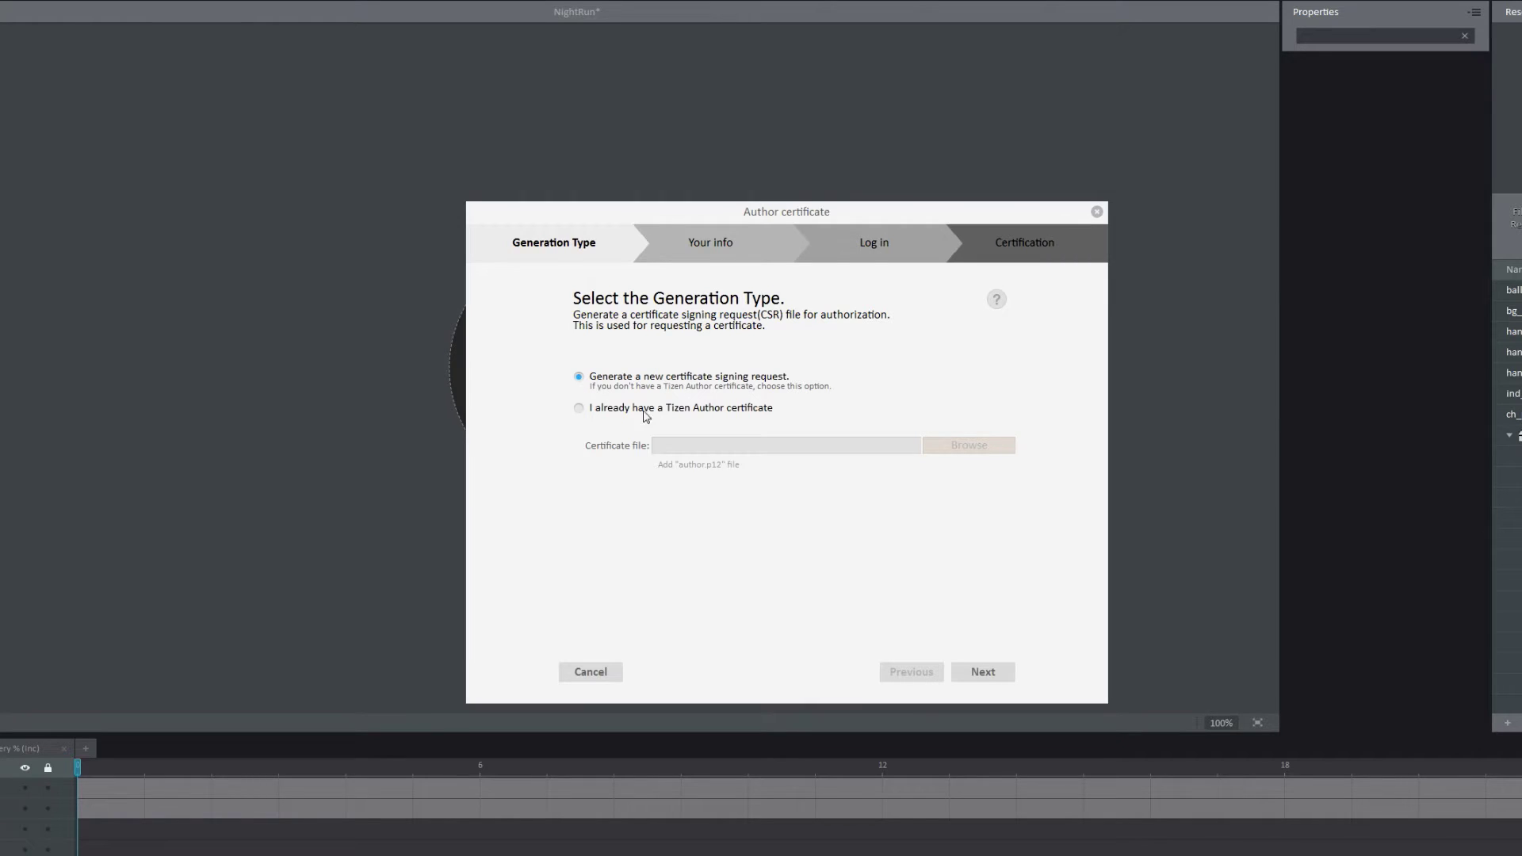
On the author info step, enter the author's name, the certificate password and its confirmation.
{"action": "left_click", "coordinate": [979, 672]}
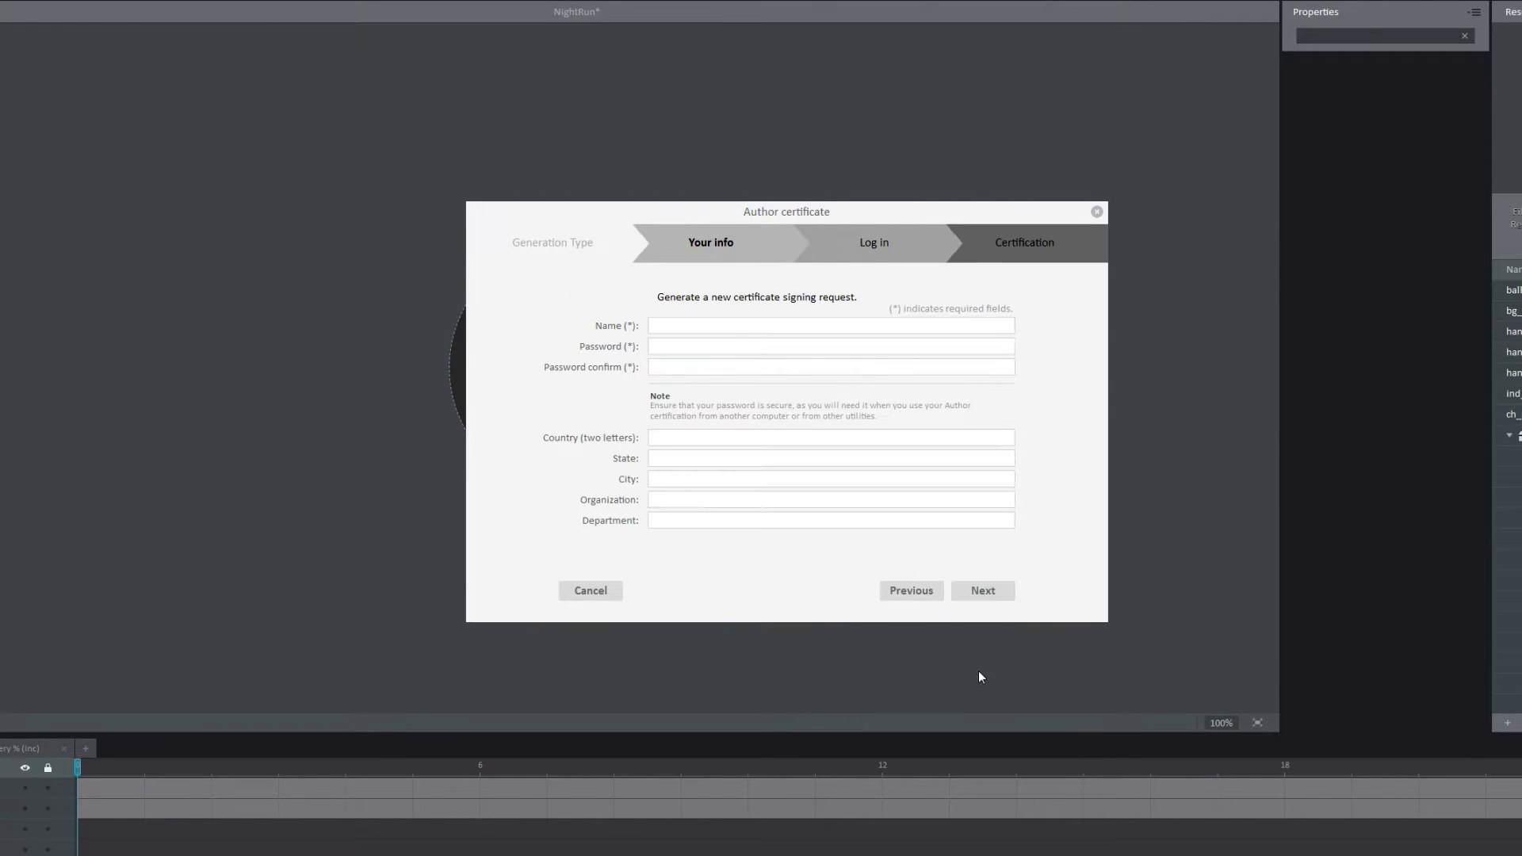
{"action": "left_click", "coordinate": [680, 326]}
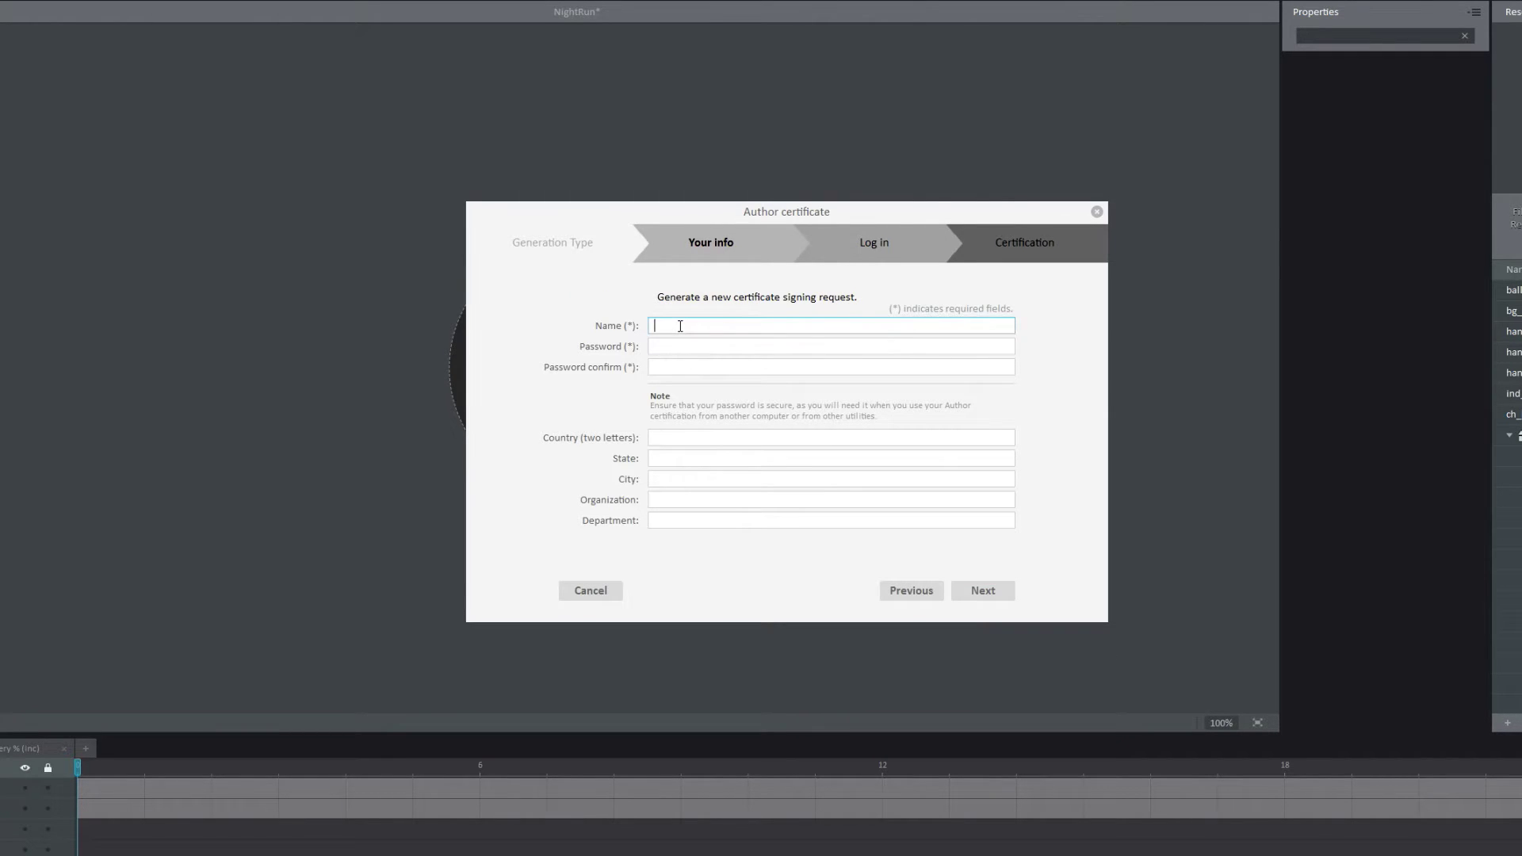
{"action": "type", "text": "Lee Jin Ho"}
{"action": "left_click", "coordinate": [704, 346]}
{"action": "type", "text": "***"}
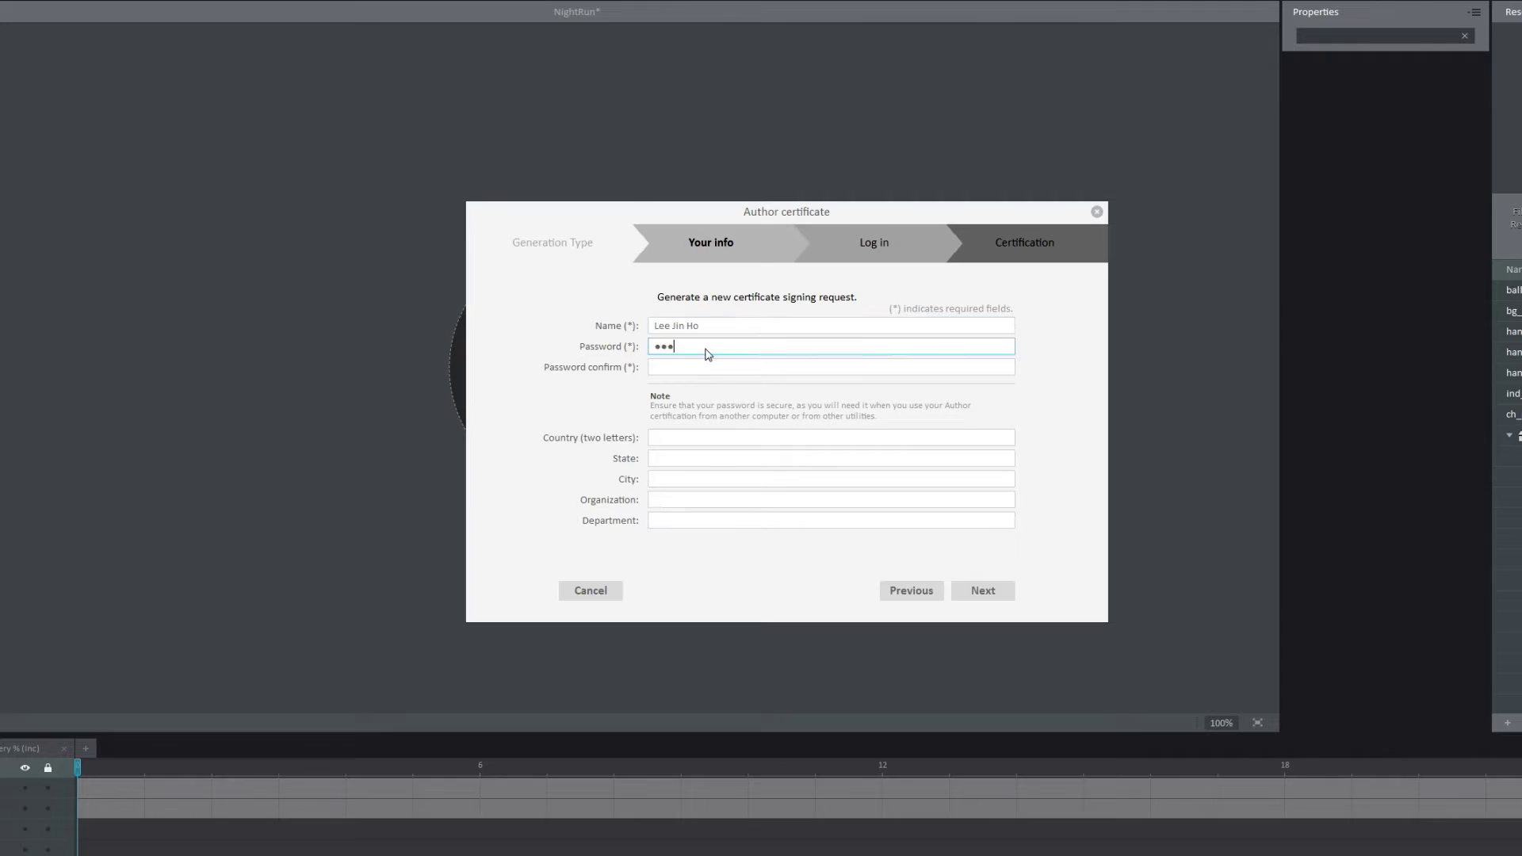
{"action": "type", "text": "*******"}
{"action": "left_click", "coordinate": [739, 368]}
{"action": "type", "text": "***"}
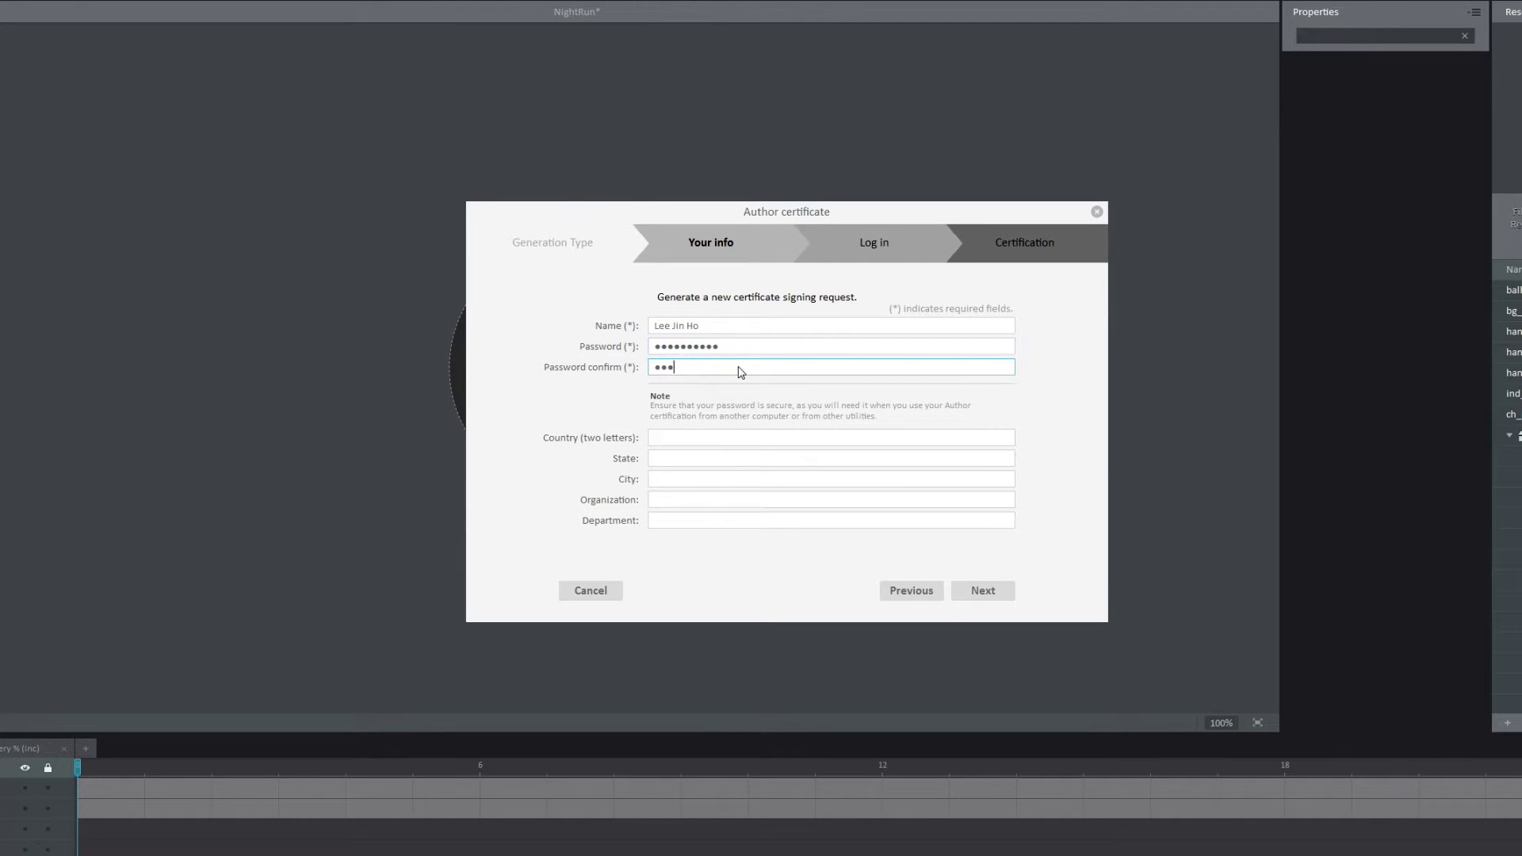
{"action": "type", "text": "*******"}
Submit the signing request and sign in with the Samsung account password to generate the p12 certificate.
{"action": "left_click", "coordinate": [991, 596]}
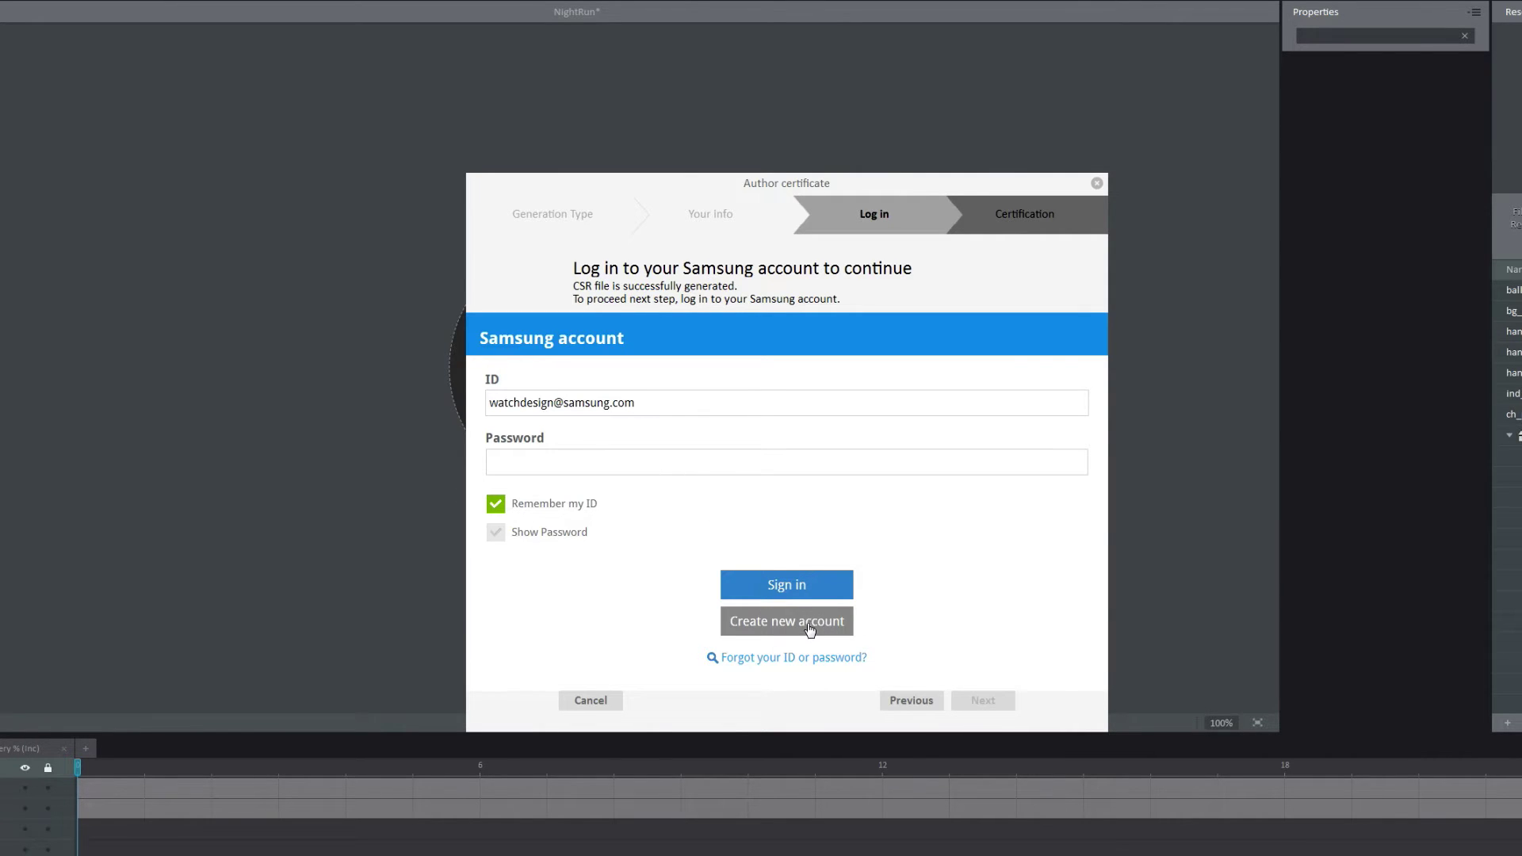
{"action": "left_click", "coordinate": [596, 461]}
{"action": "type", "text": "••••••••••"}
{"action": "left_click", "coordinate": [825, 583]}
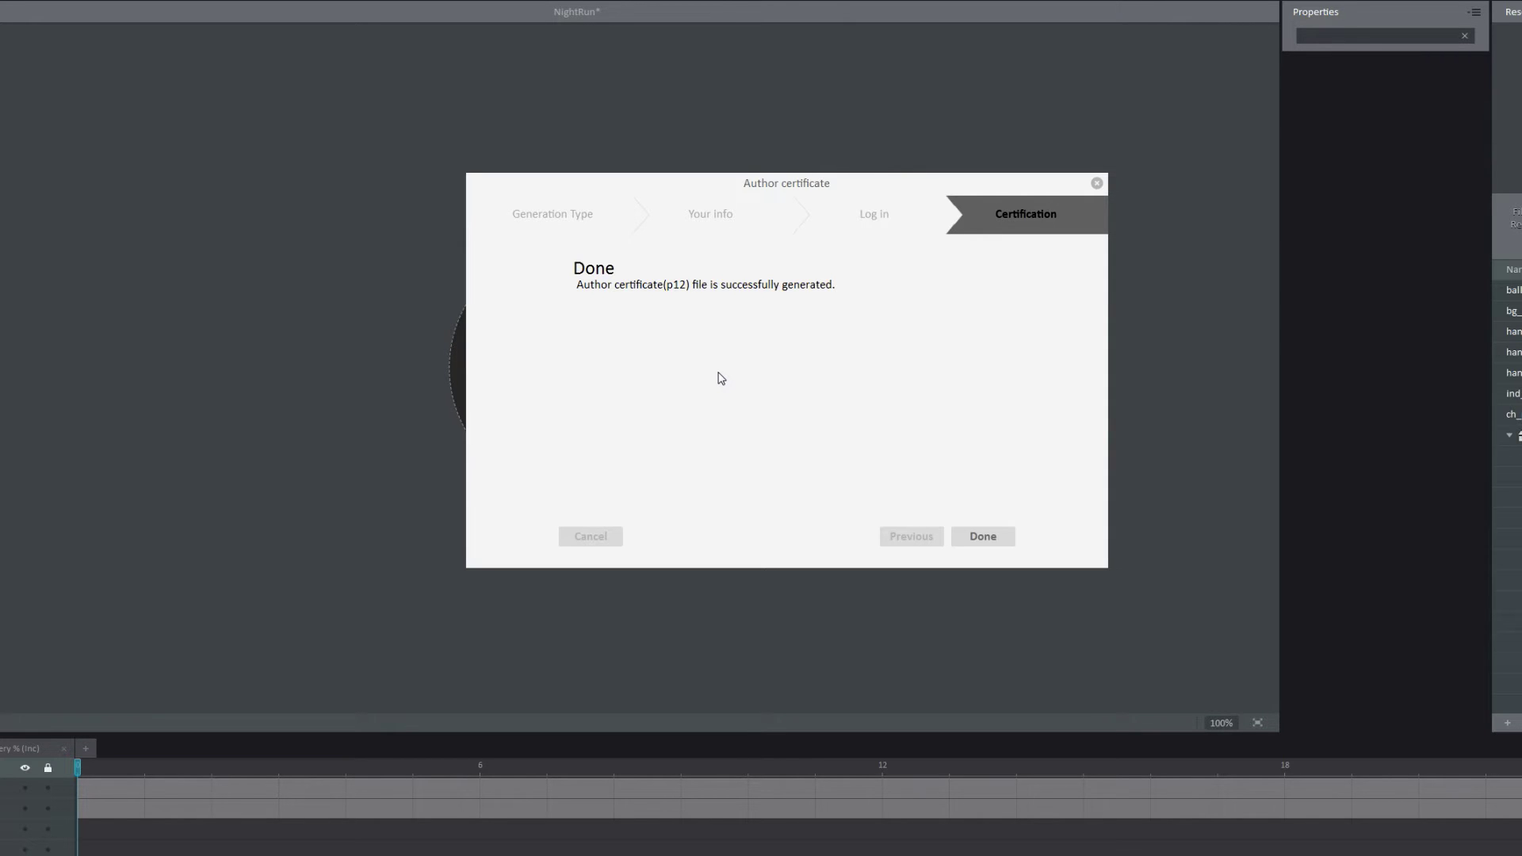
Finish the author certificate wizard with Done, returning to the NightRun editor.
{"action": "left_click", "coordinate": [986, 536]}
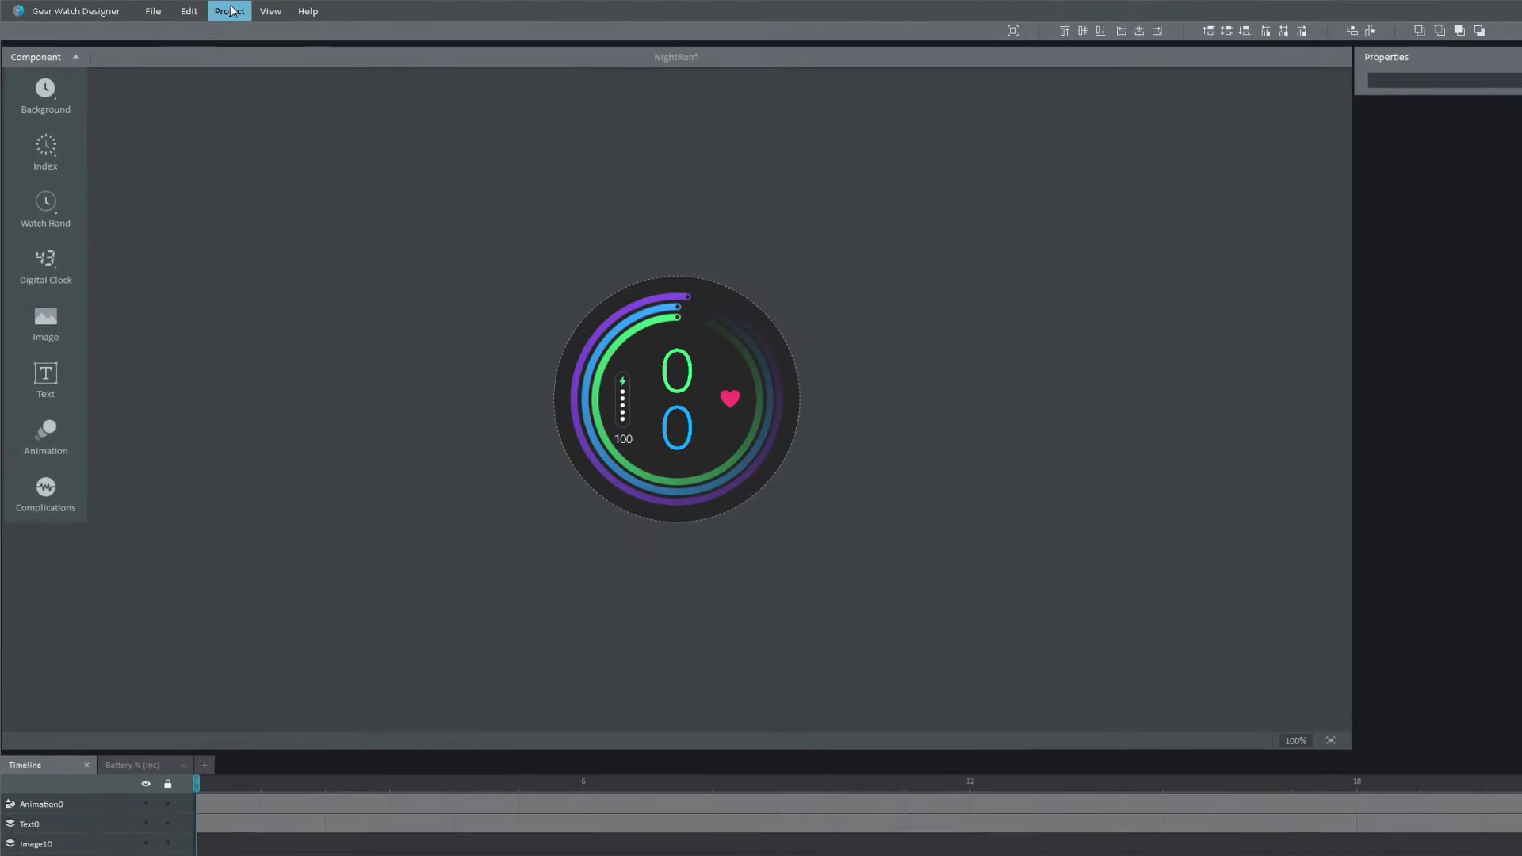
Open and dismiss the Distributer Certificate window, then scan Connected Gear devices, finding one watch.
{"action": "left_click", "coordinate": [200, 11]}
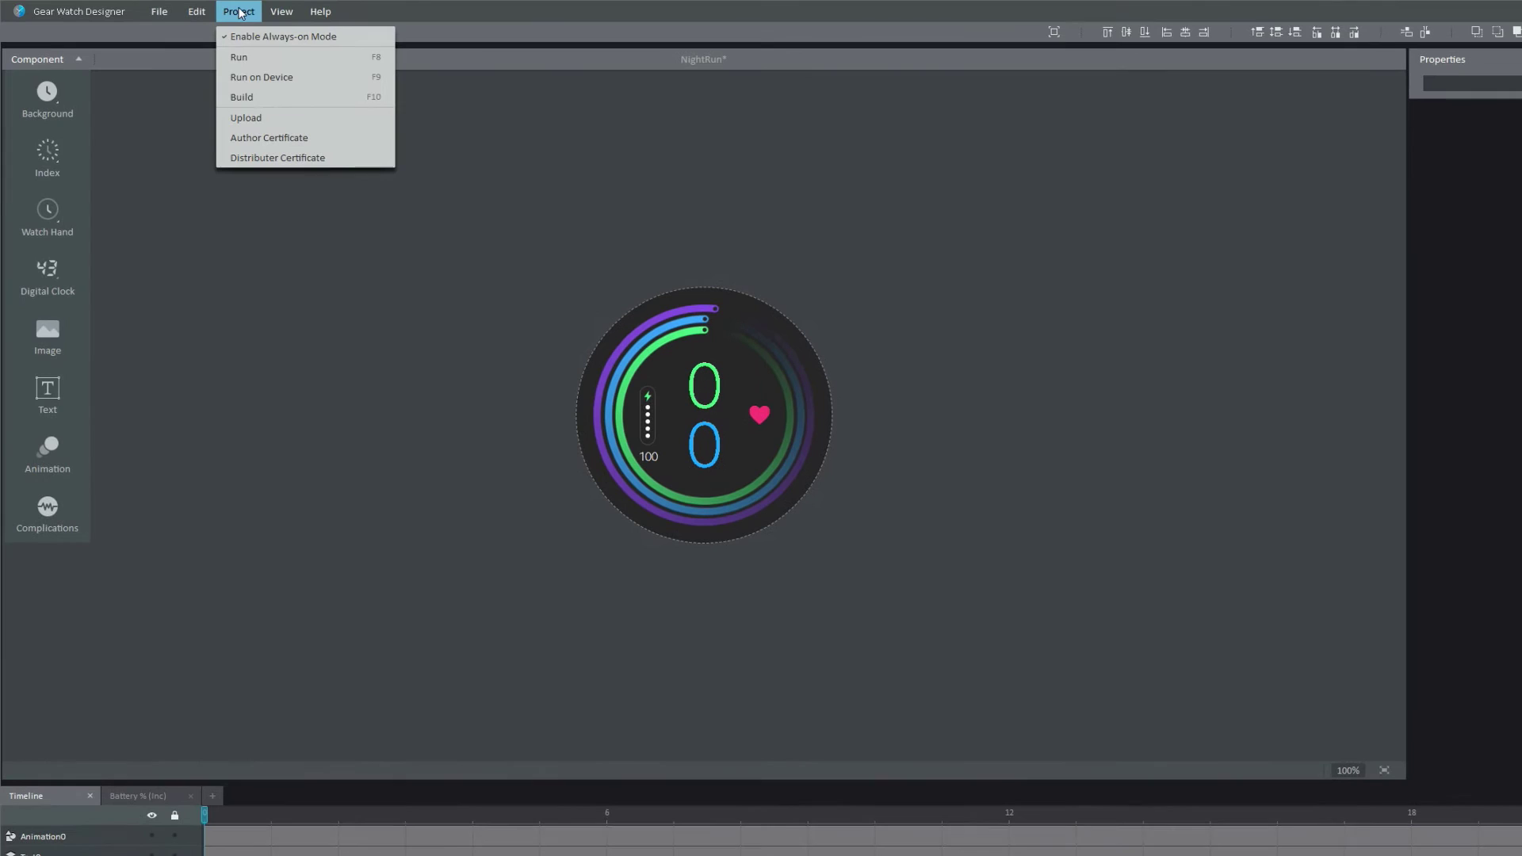
{"action": "left_click", "coordinate": [290, 156]}
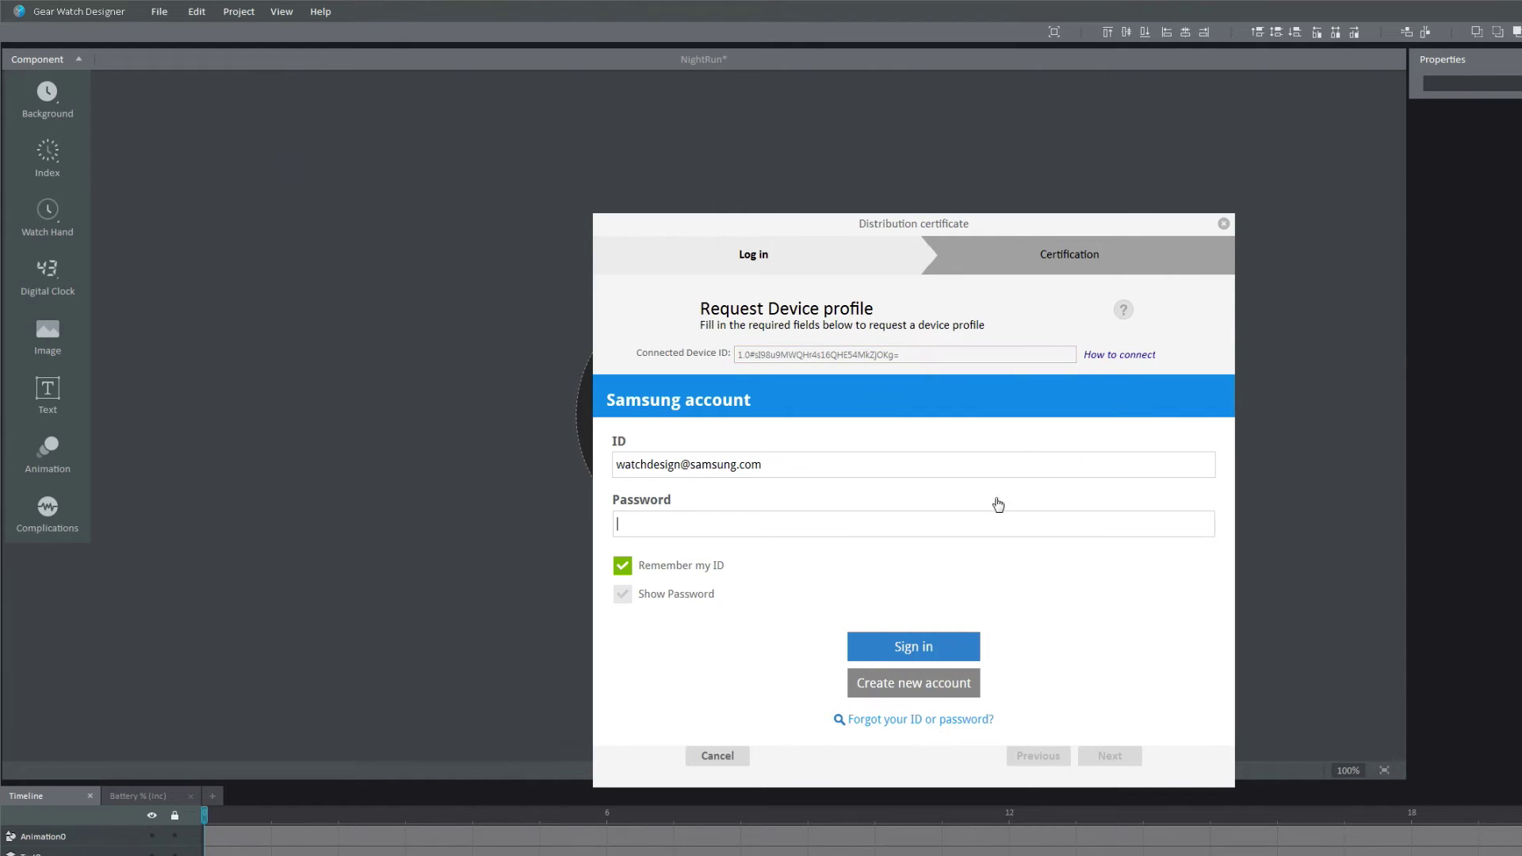
{"action": "left_click", "coordinate": [1223, 226]}
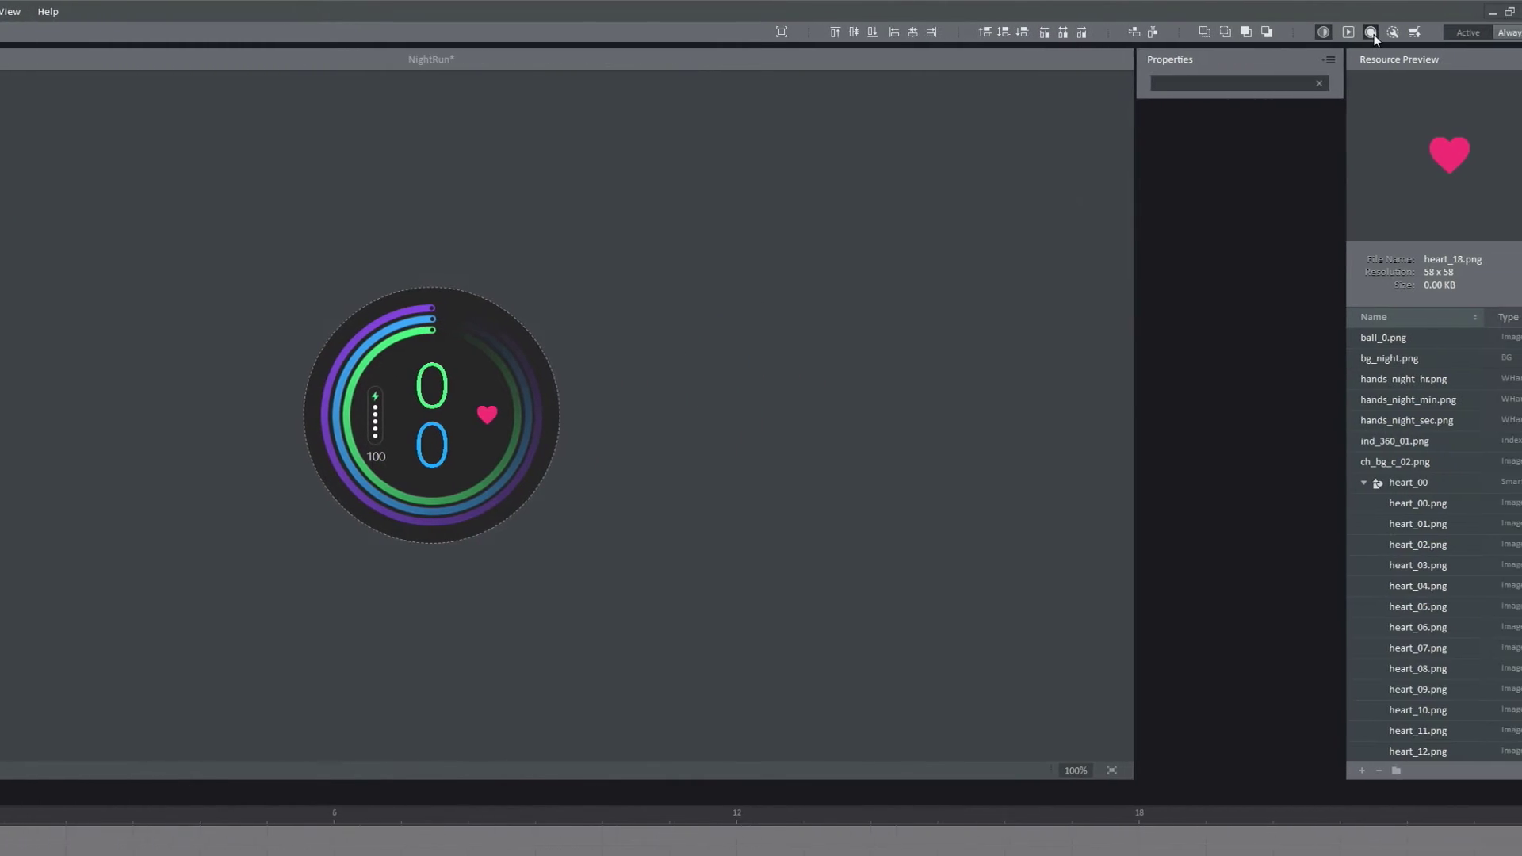
{"action": "left_click", "coordinate": [1370, 33]}
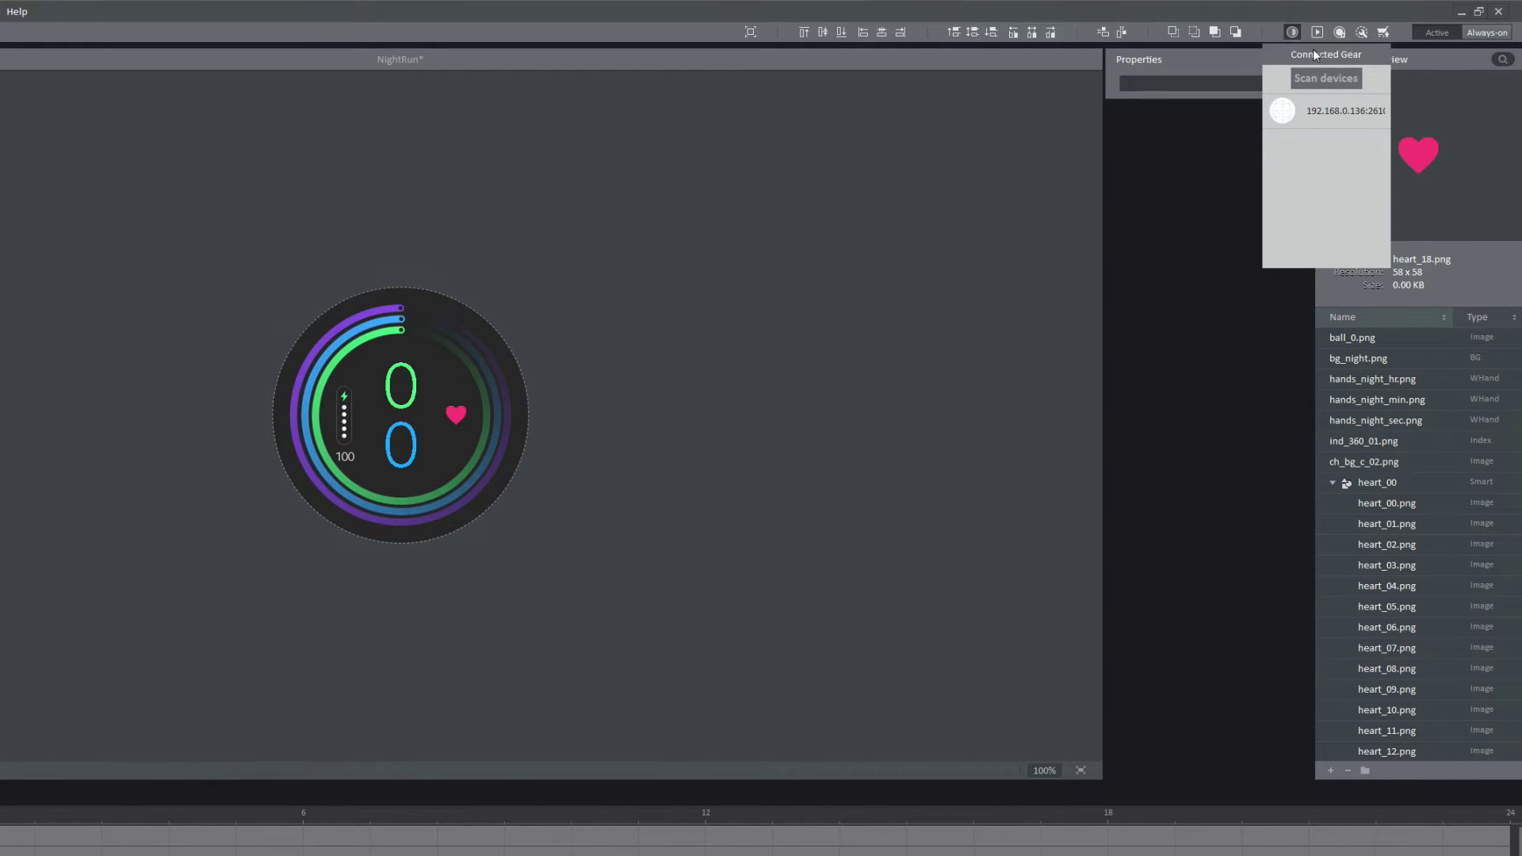
{"action": "left_click", "coordinate": [1343, 33]}
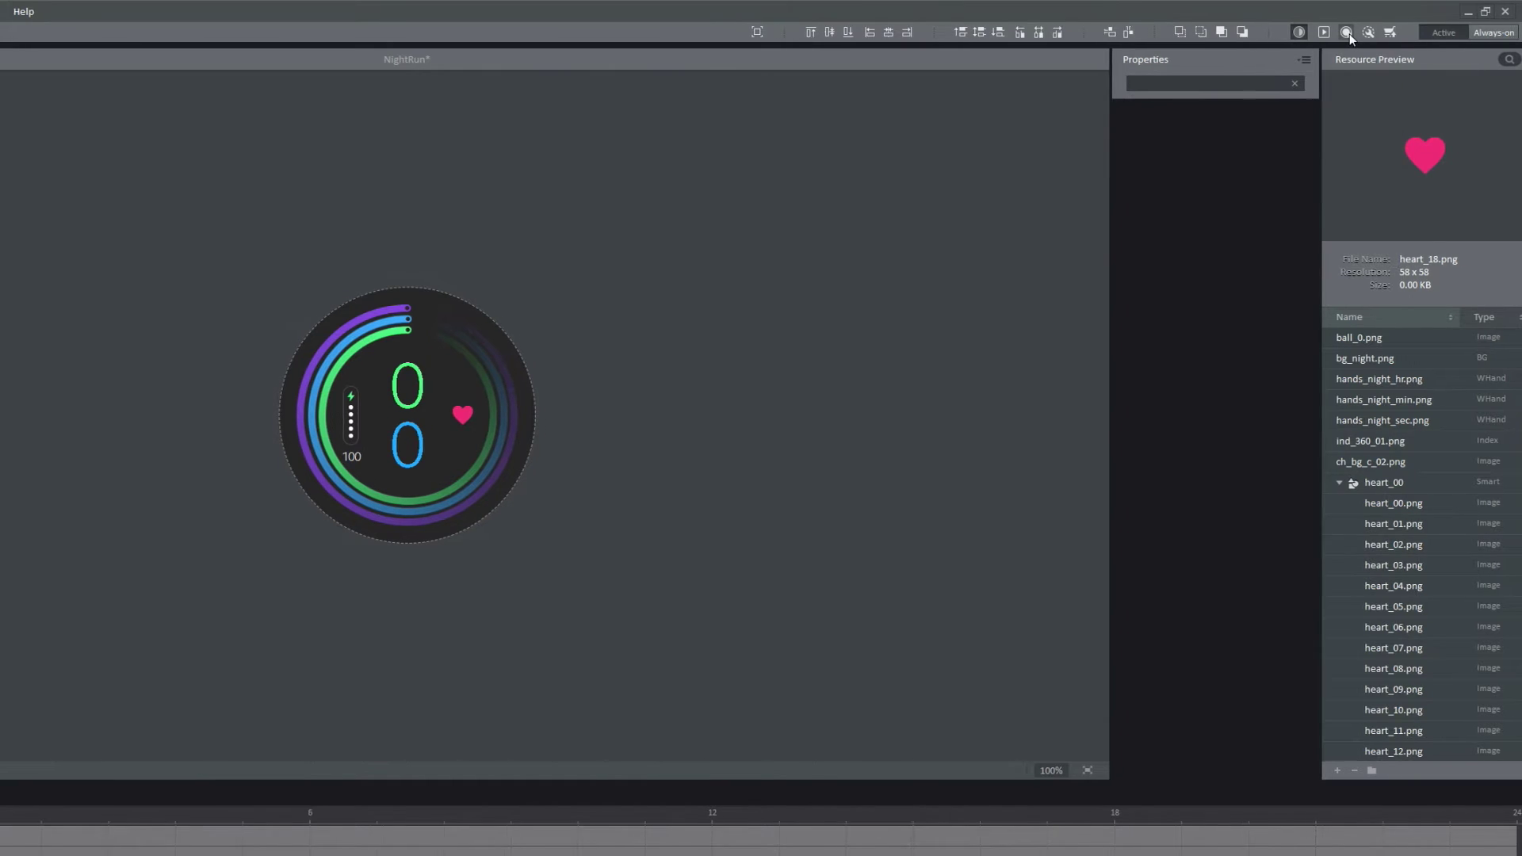
Request a distributor certificate, sign in, and register the connected watch's device ID.
{"action": "left_click", "coordinate": [215, 11]}
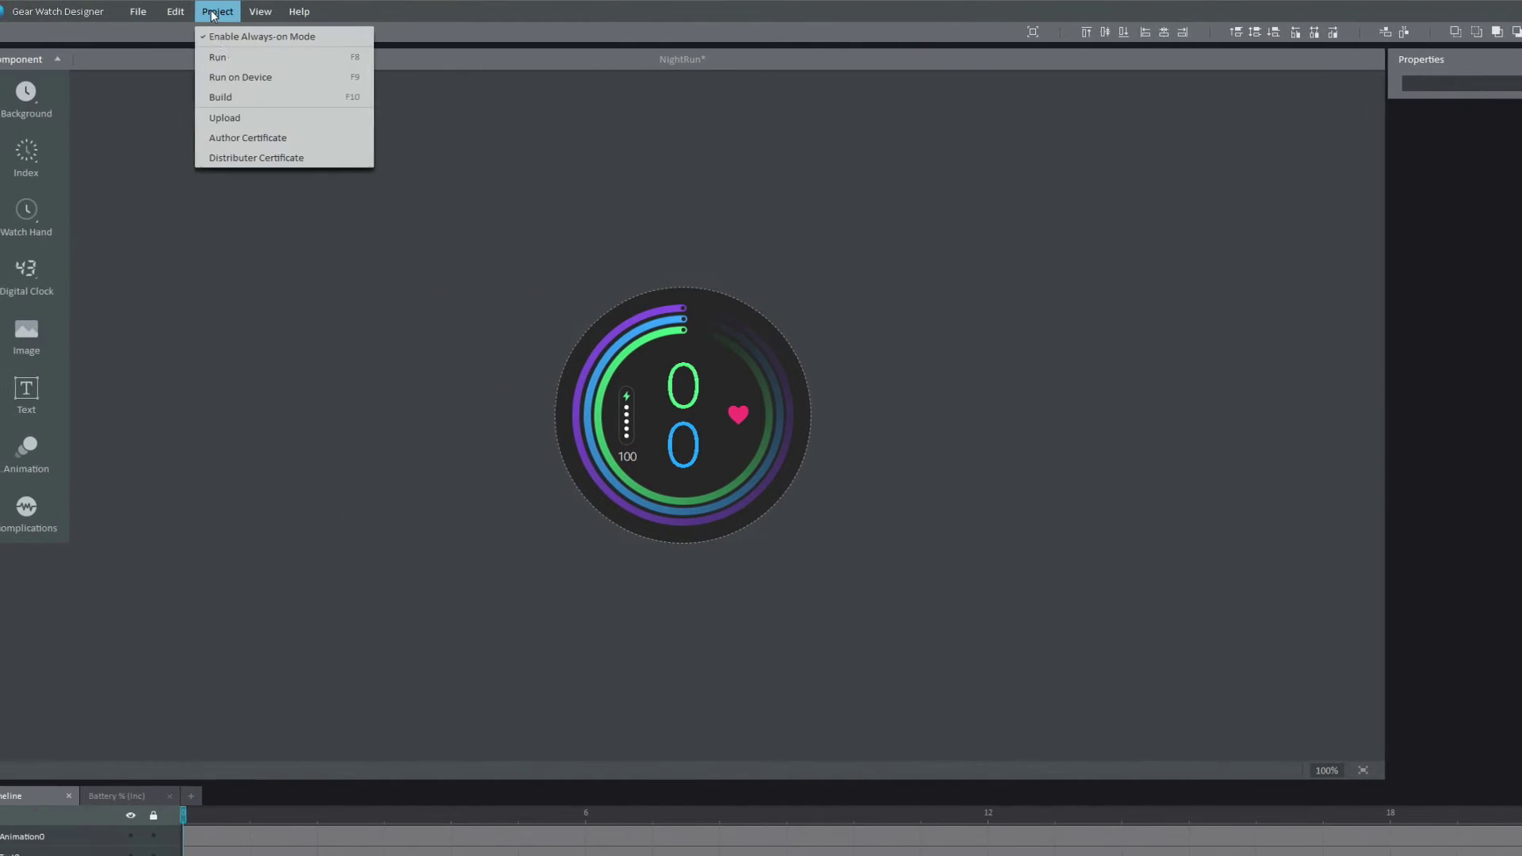
{"action": "left_click", "coordinate": [258, 158]}
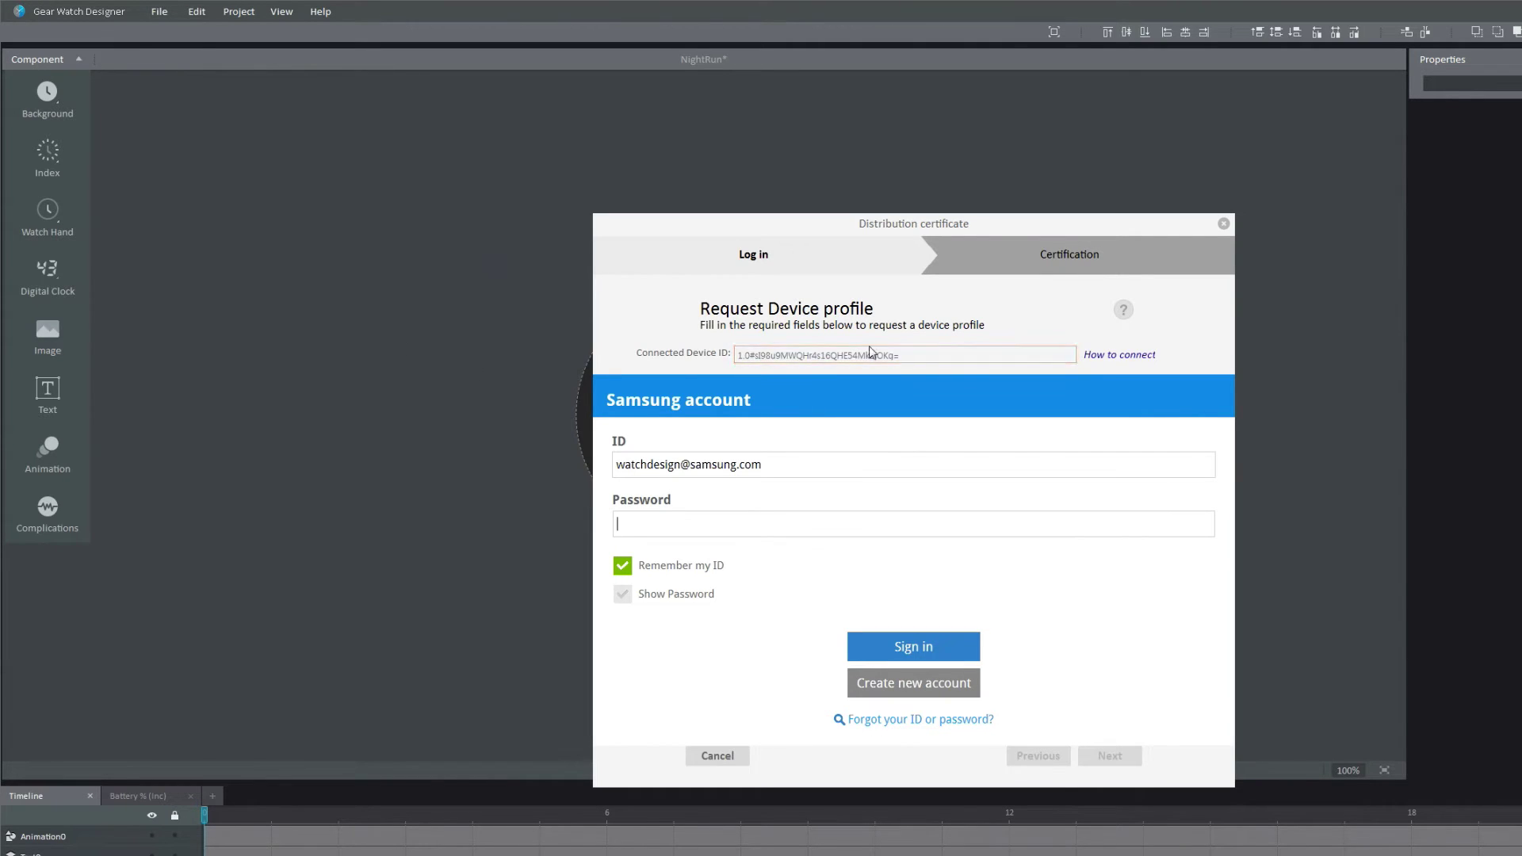
{"action": "left_click", "coordinate": [915, 358]}
{"action": "left_click", "coordinate": [908, 649]}
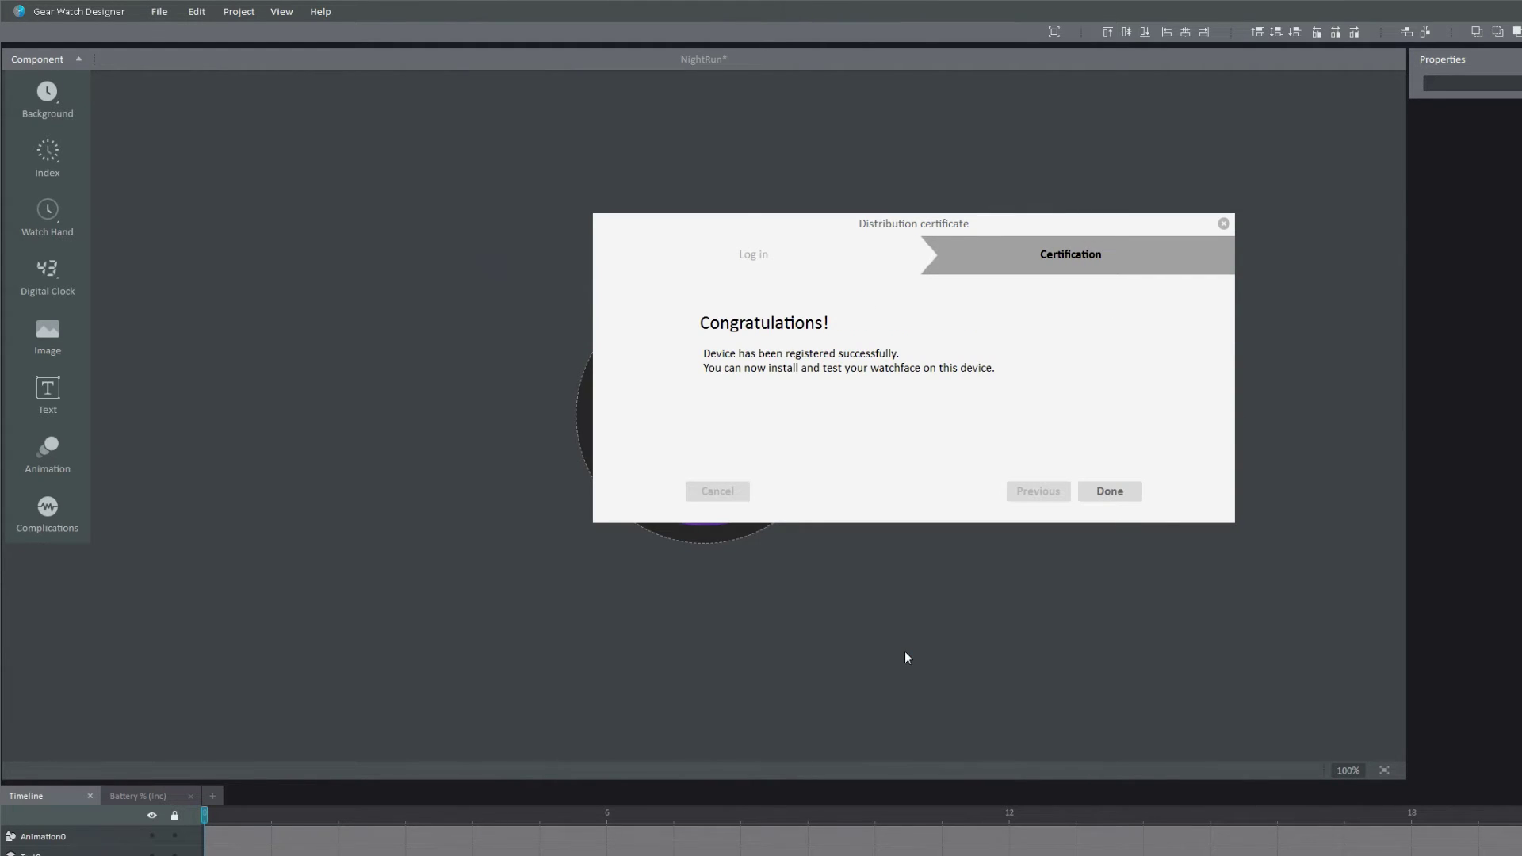
{"action": "left_click", "coordinate": [1112, 492]}
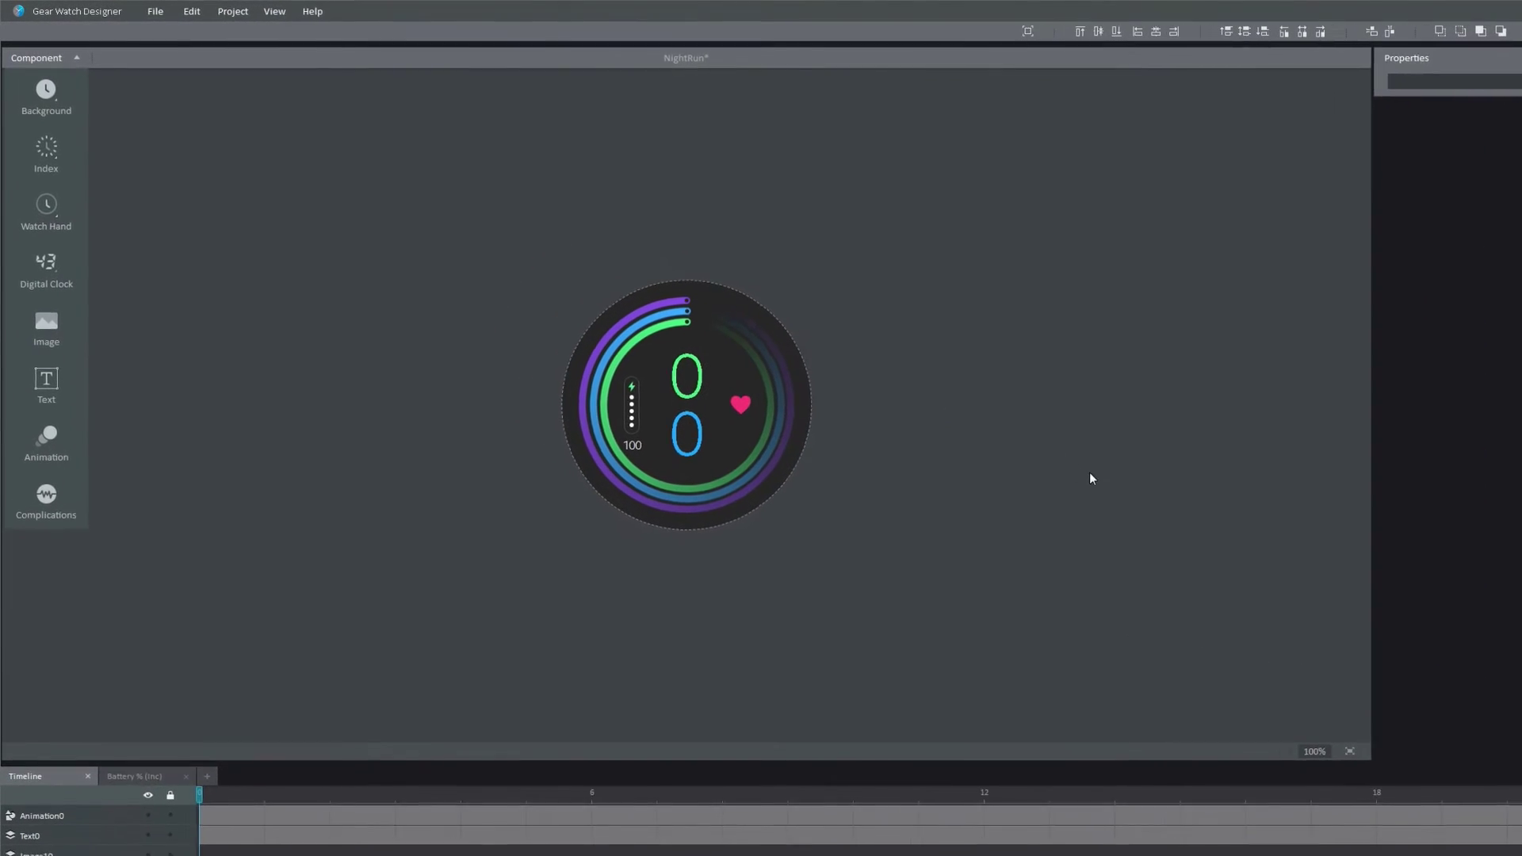
Run Project > Build, save NightRun when prompted, and build package com.watchface.NightRun 1.0.0.
{"action": "left_click", "coordinate": [228, 11]}
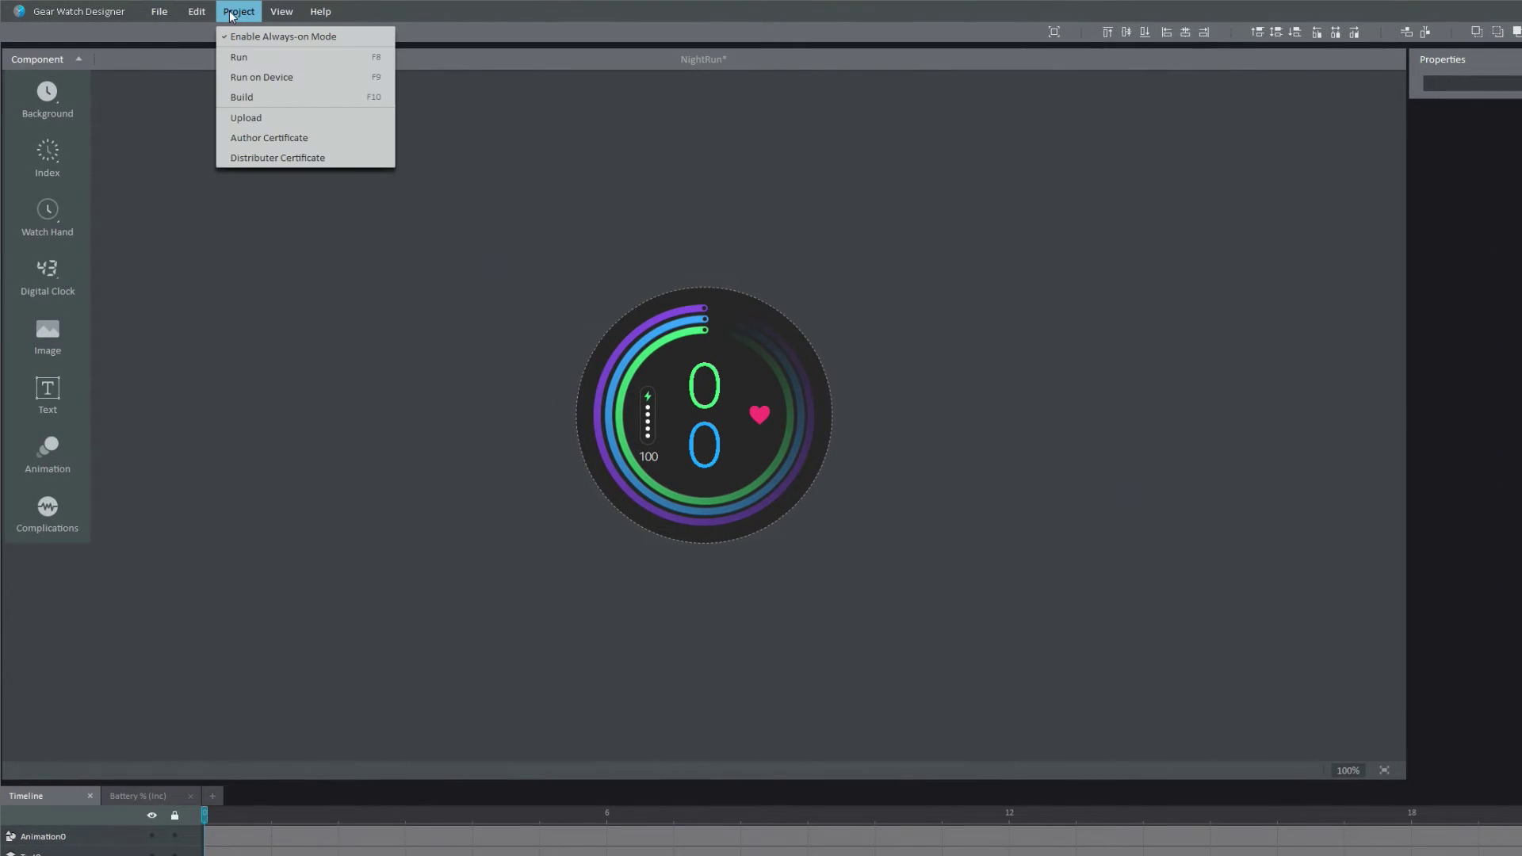
{"action": "left_click", "coordinate": [279, 98]}
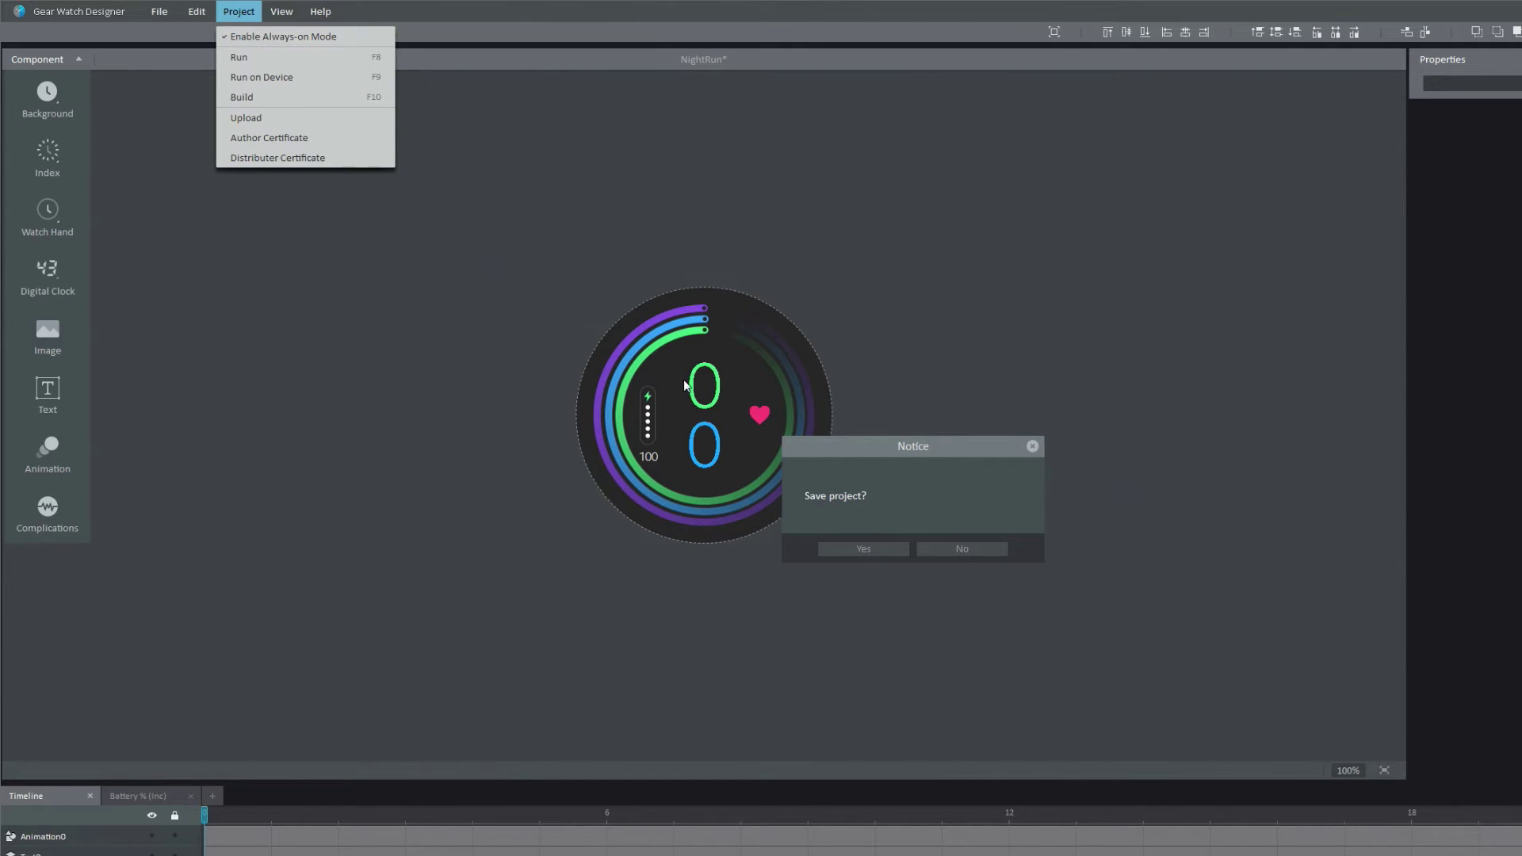
{"action": "left_click", "coordinate": [881, 553]}
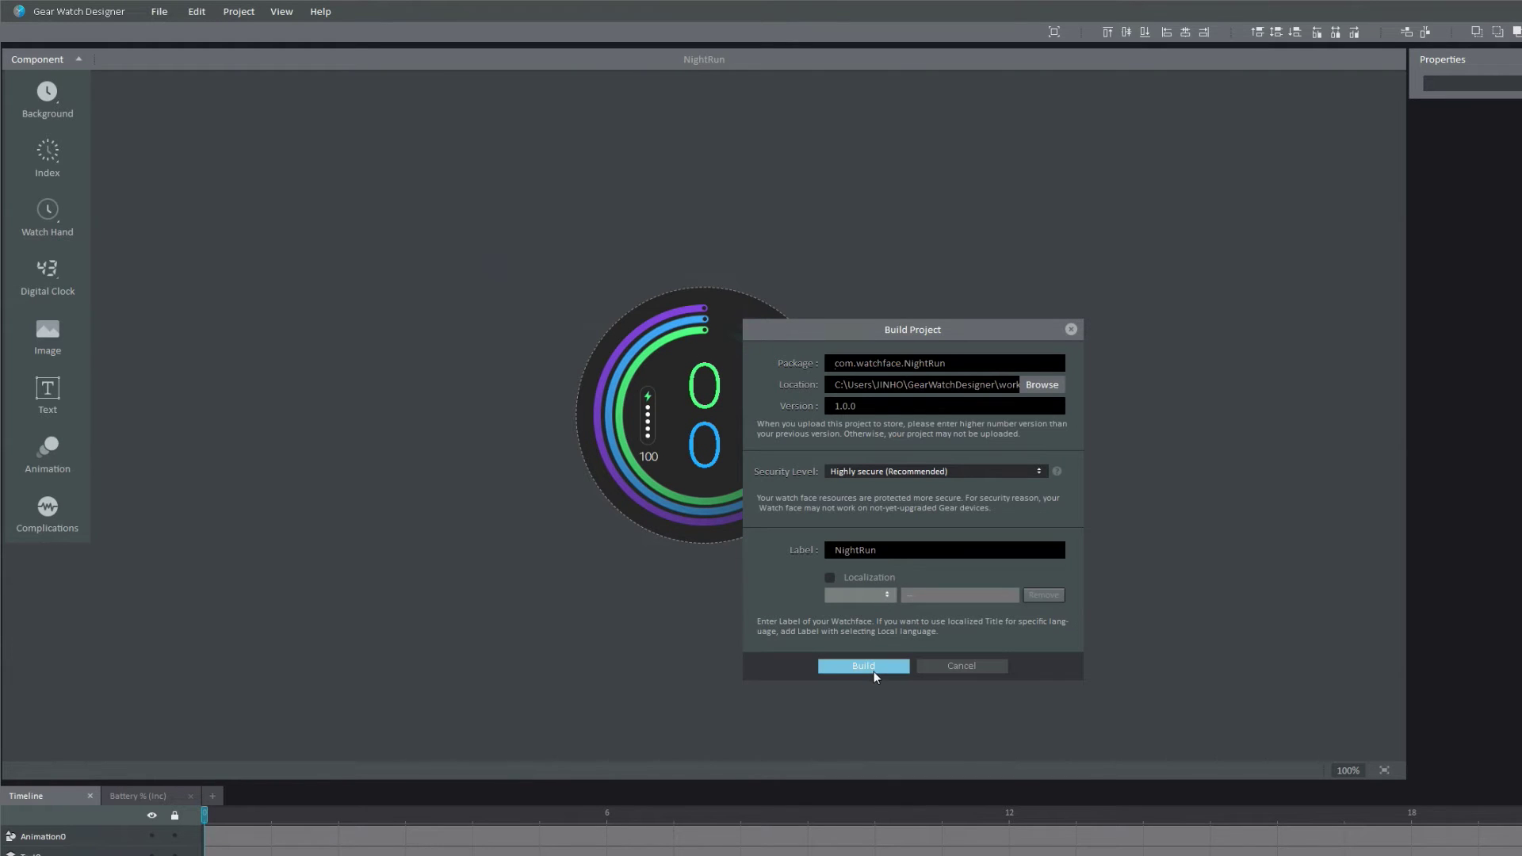
{"action": "left_click", "coordinate": [874, 669]}
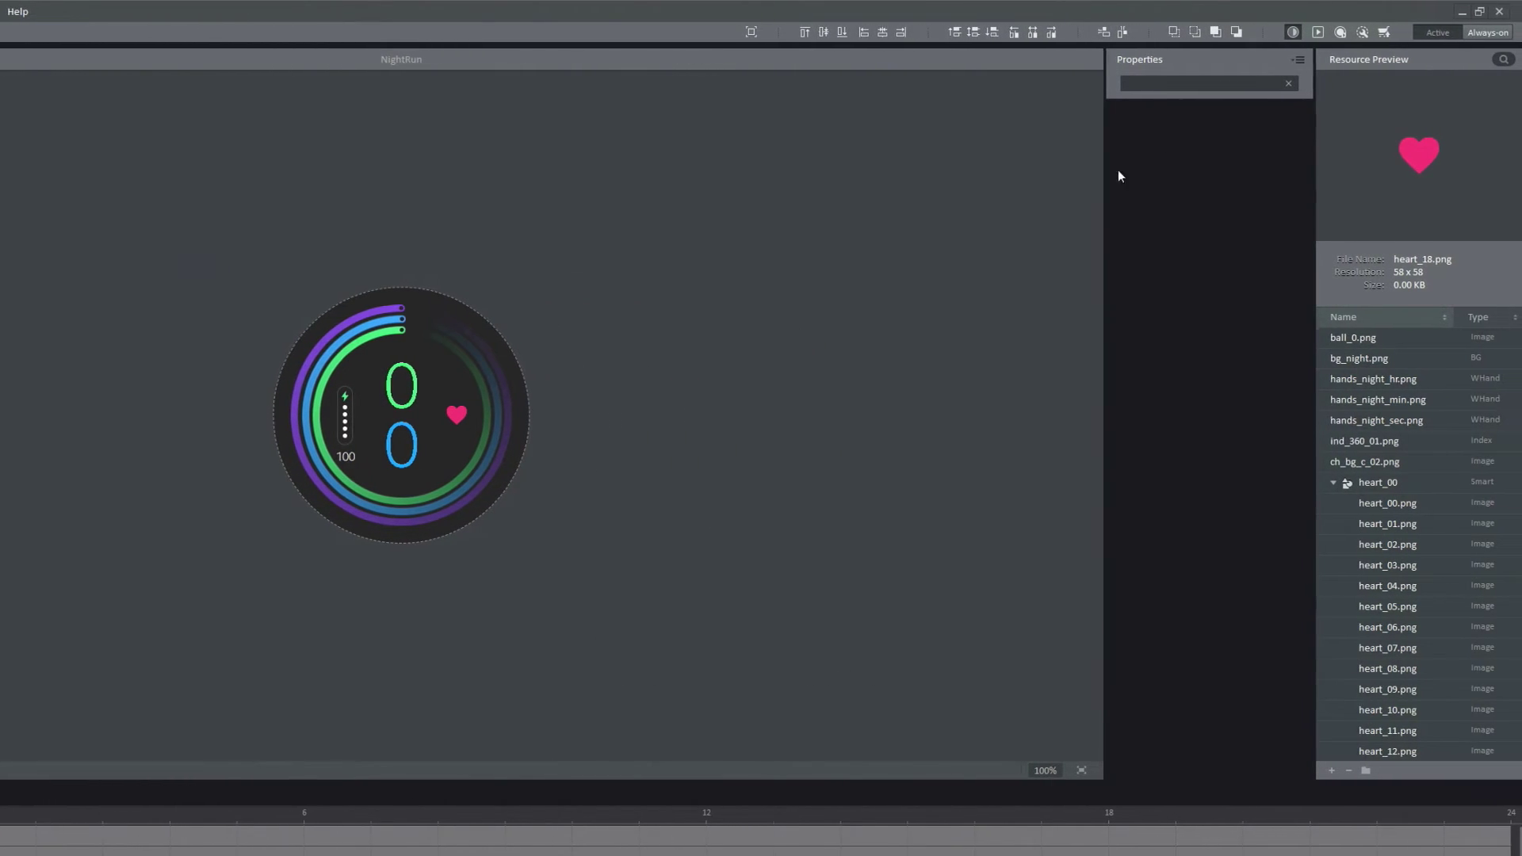
Select the Gear device at 192.168.0.136 from the Connected Gear list.
{"action": "left_click", "coordinate": [1339, 31]}
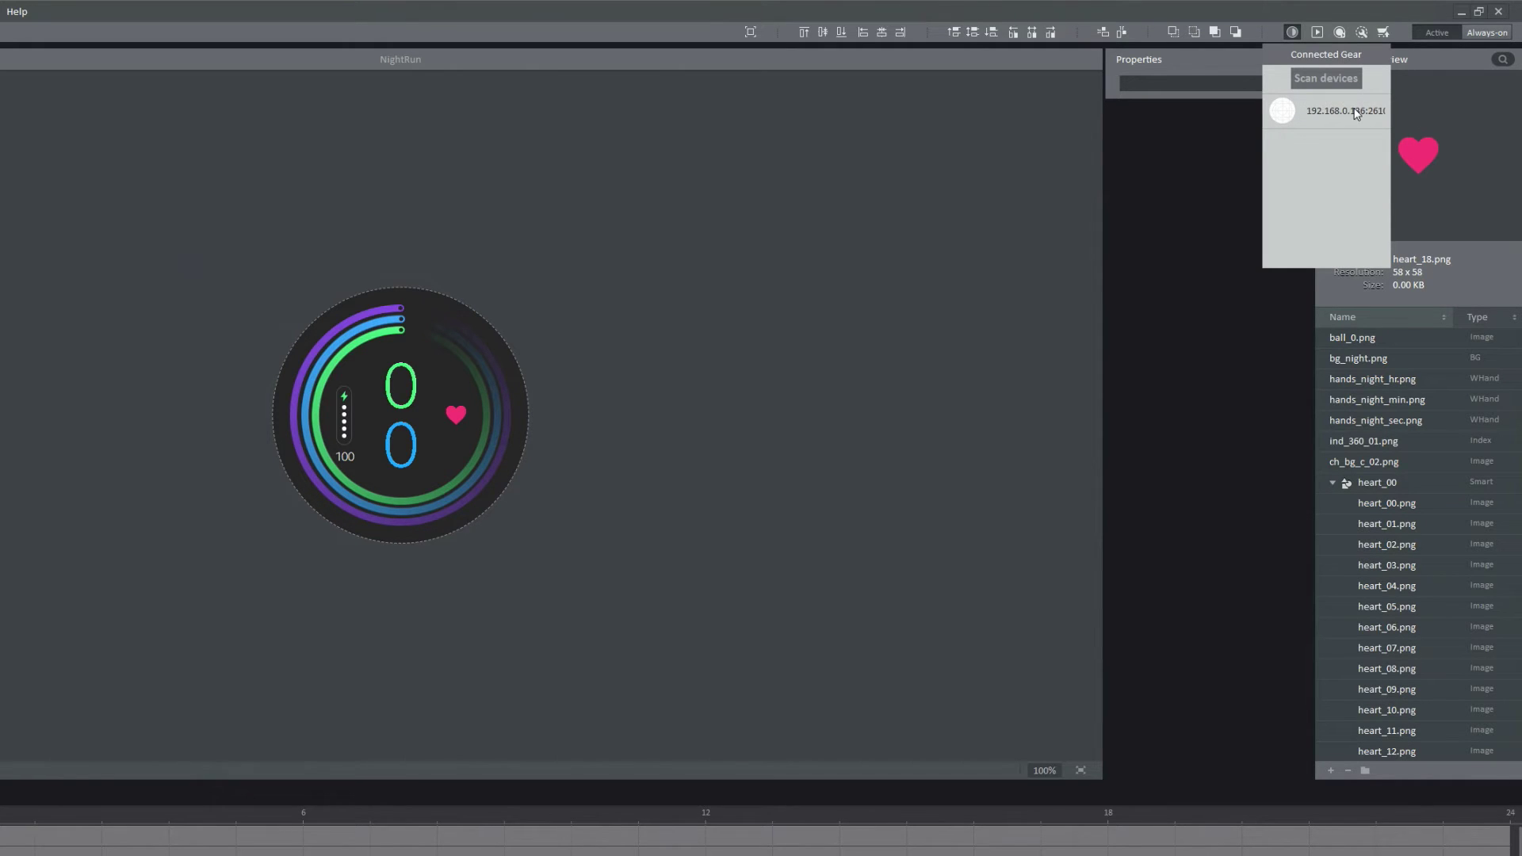
{"action": "left_click", "coordinate": [1330, 114]}
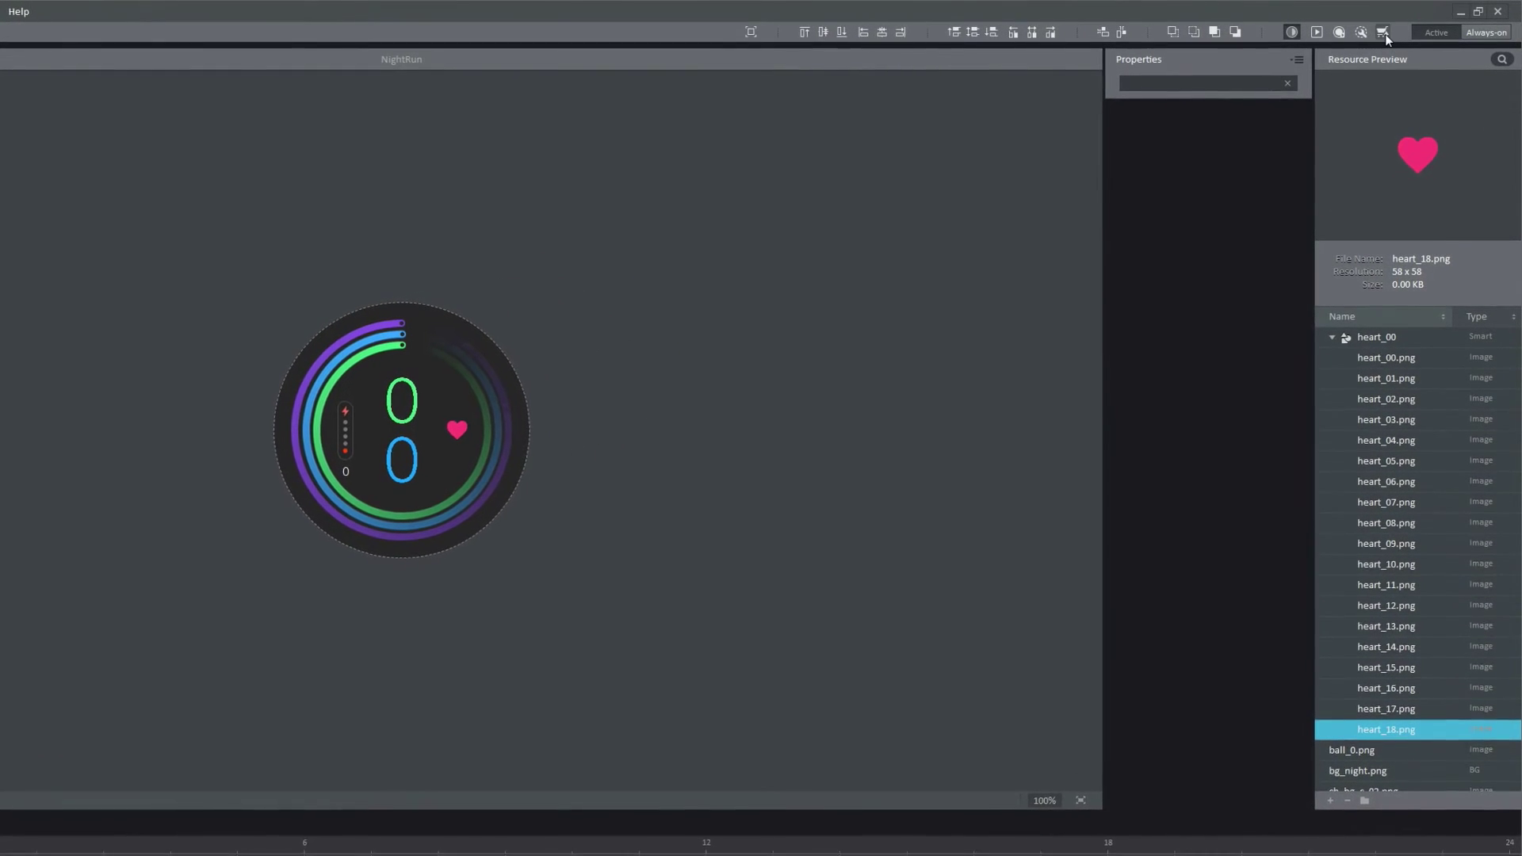
Open Samsung Seller Office and log in with the saved seller e-mail and password.
{"action": "left_click", "coordinate": [1386, 35]}
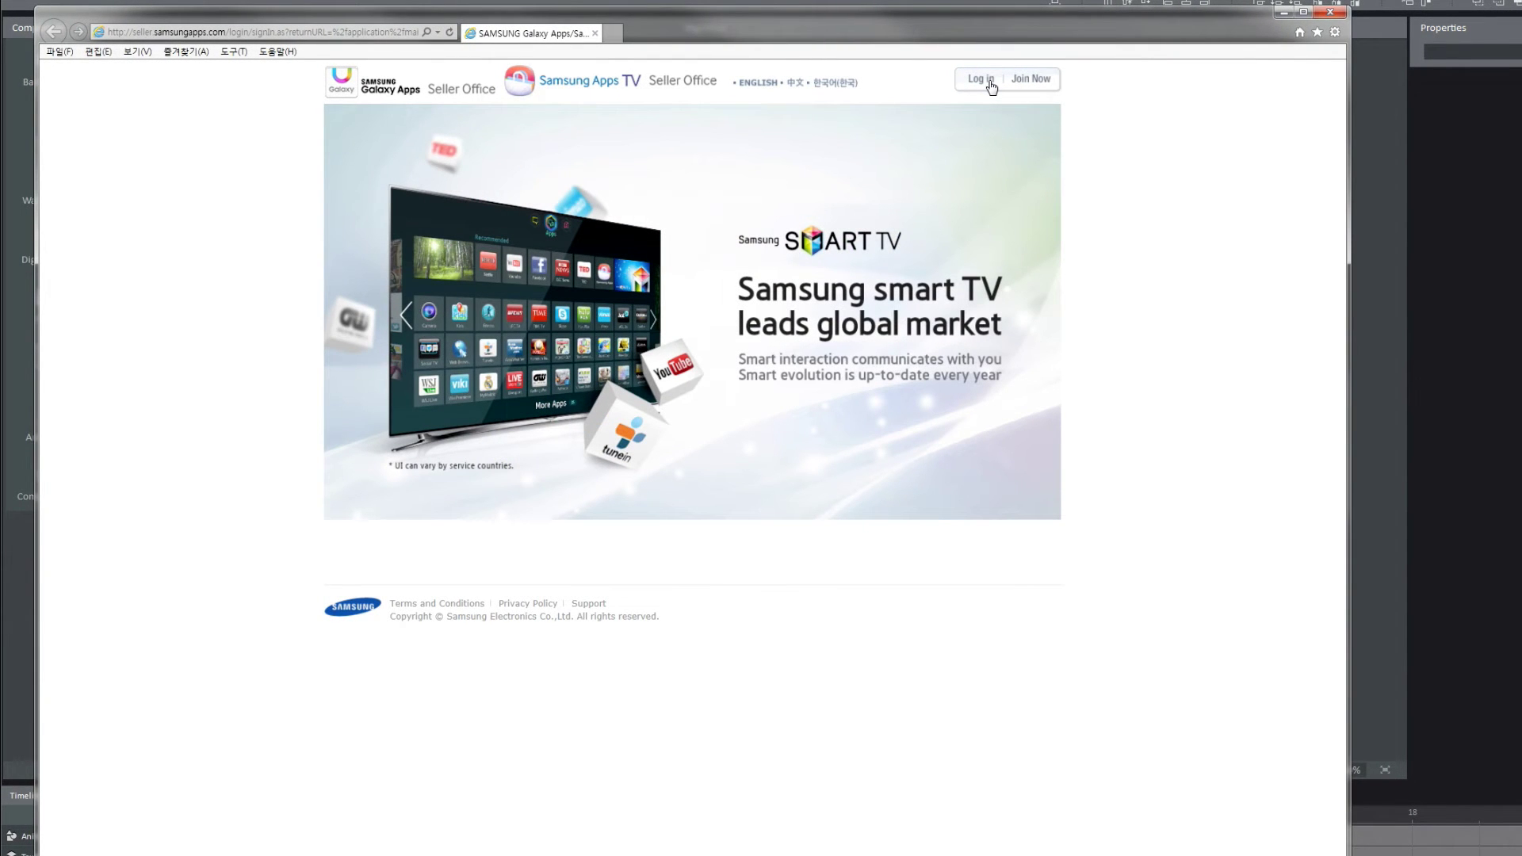
{"action": "left_click", "coordinate": [981, 79]}
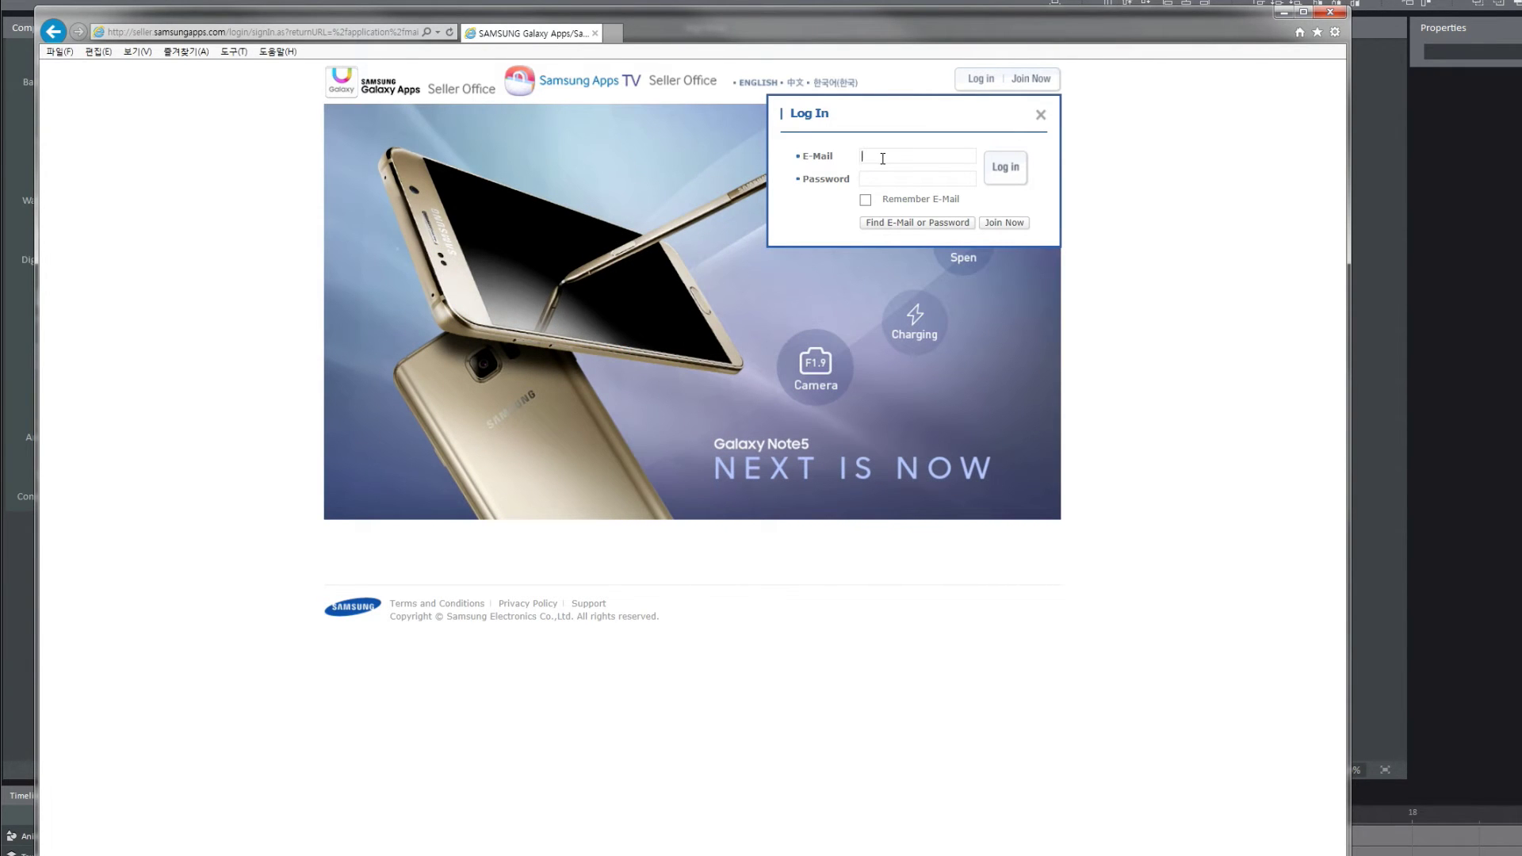
{"action": "left_click", "coordinate": [882, 158]}
{"action": "left_click", "coordinate": [893, 180]}
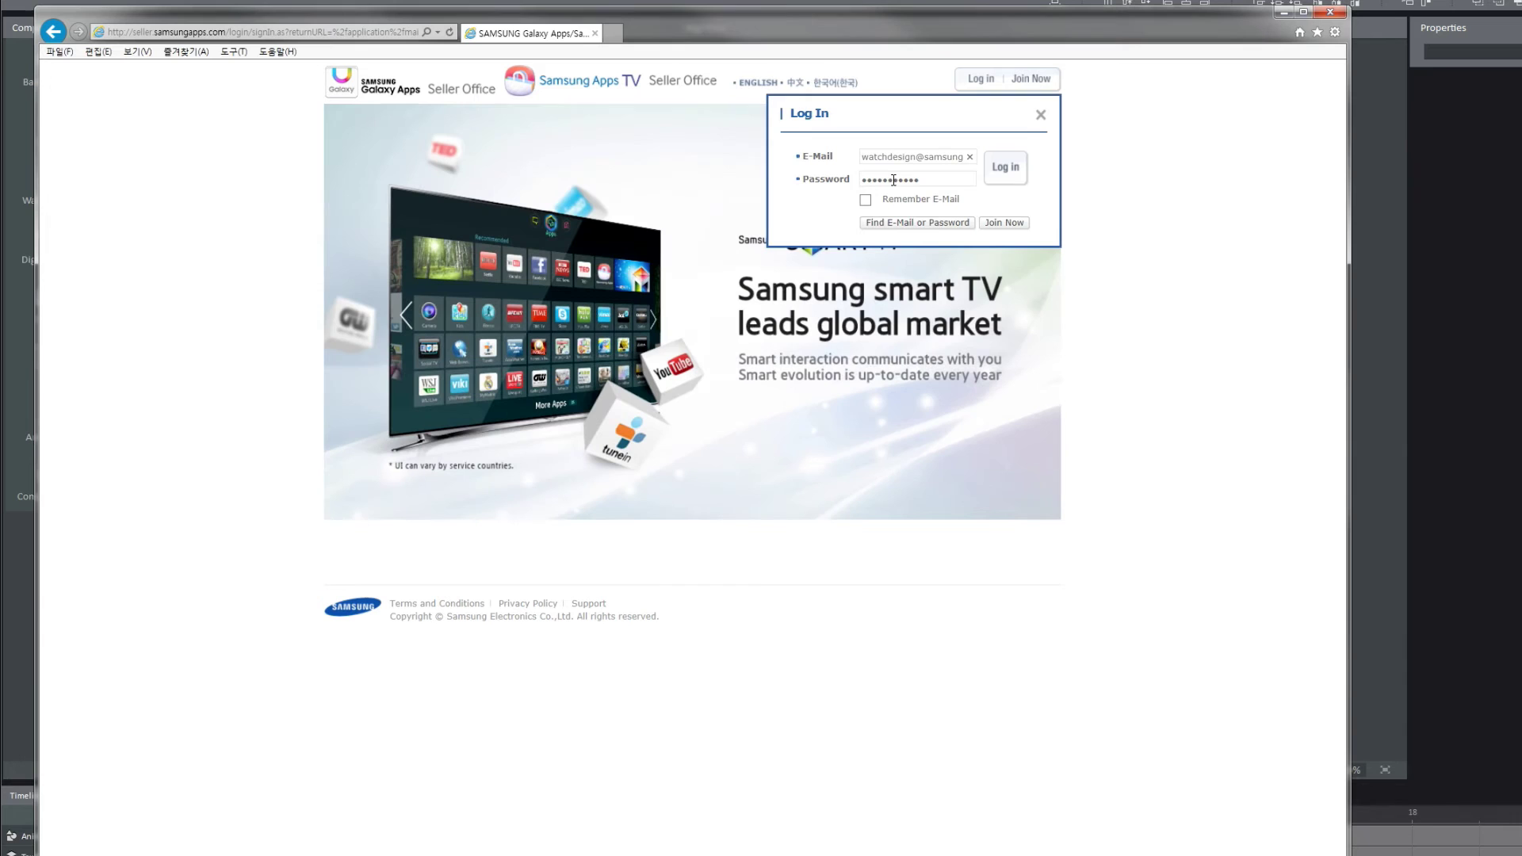
{"action": "left_click", "coordinate": [1022, 171]}
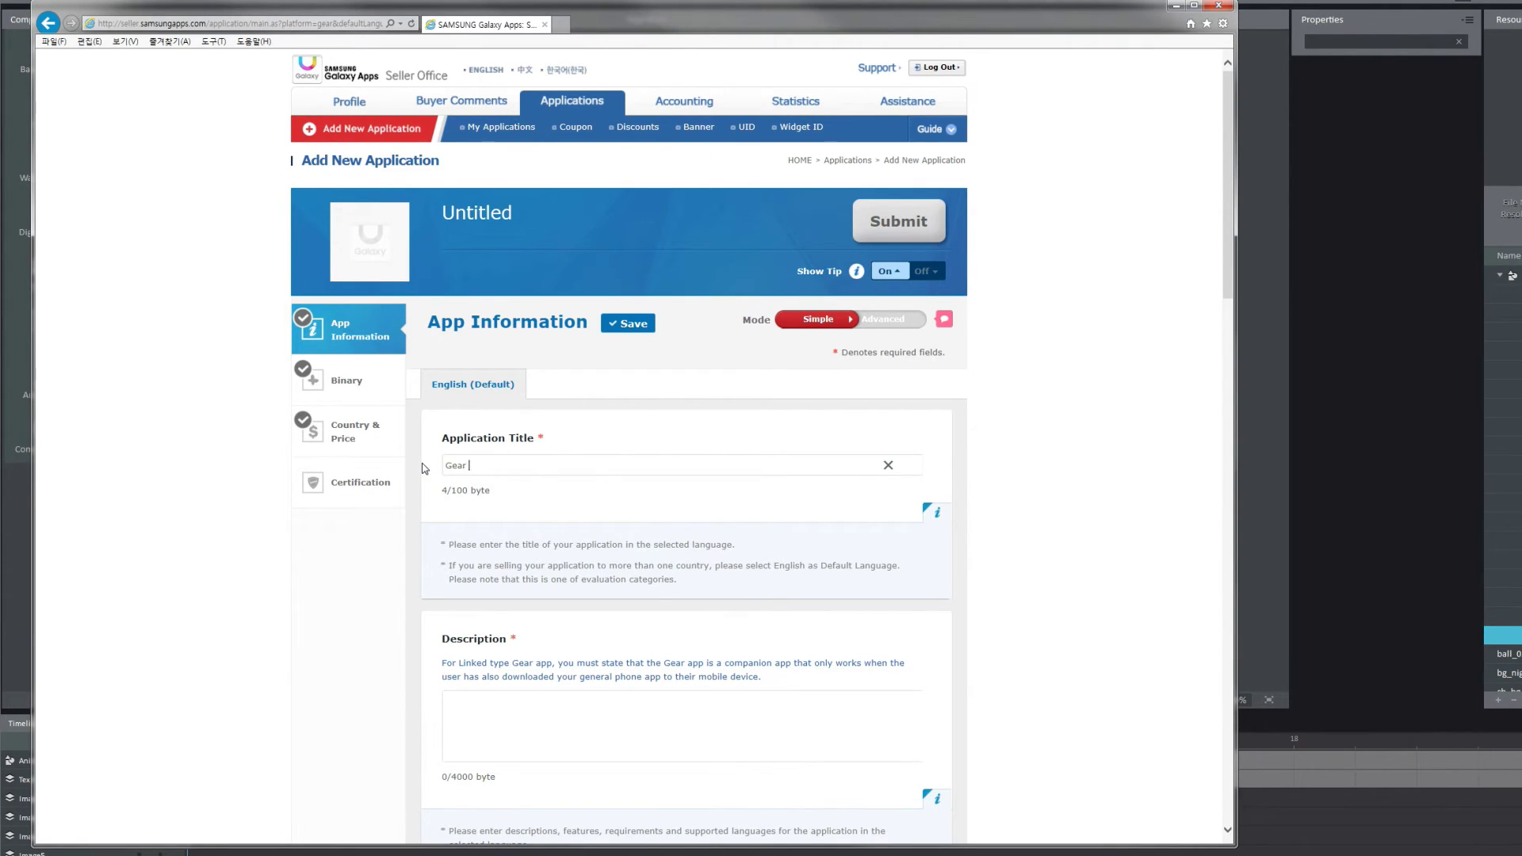
Complete the title 'Gear S2 Watchface Night Run' and enter the description 'This is Gear S2 Watch'.
{"action": "type", "text": "Watchface Night Run"}
{"action": "left_click", "coordinate": [499, 742]}
{"action": "type", "text": "This is G"}
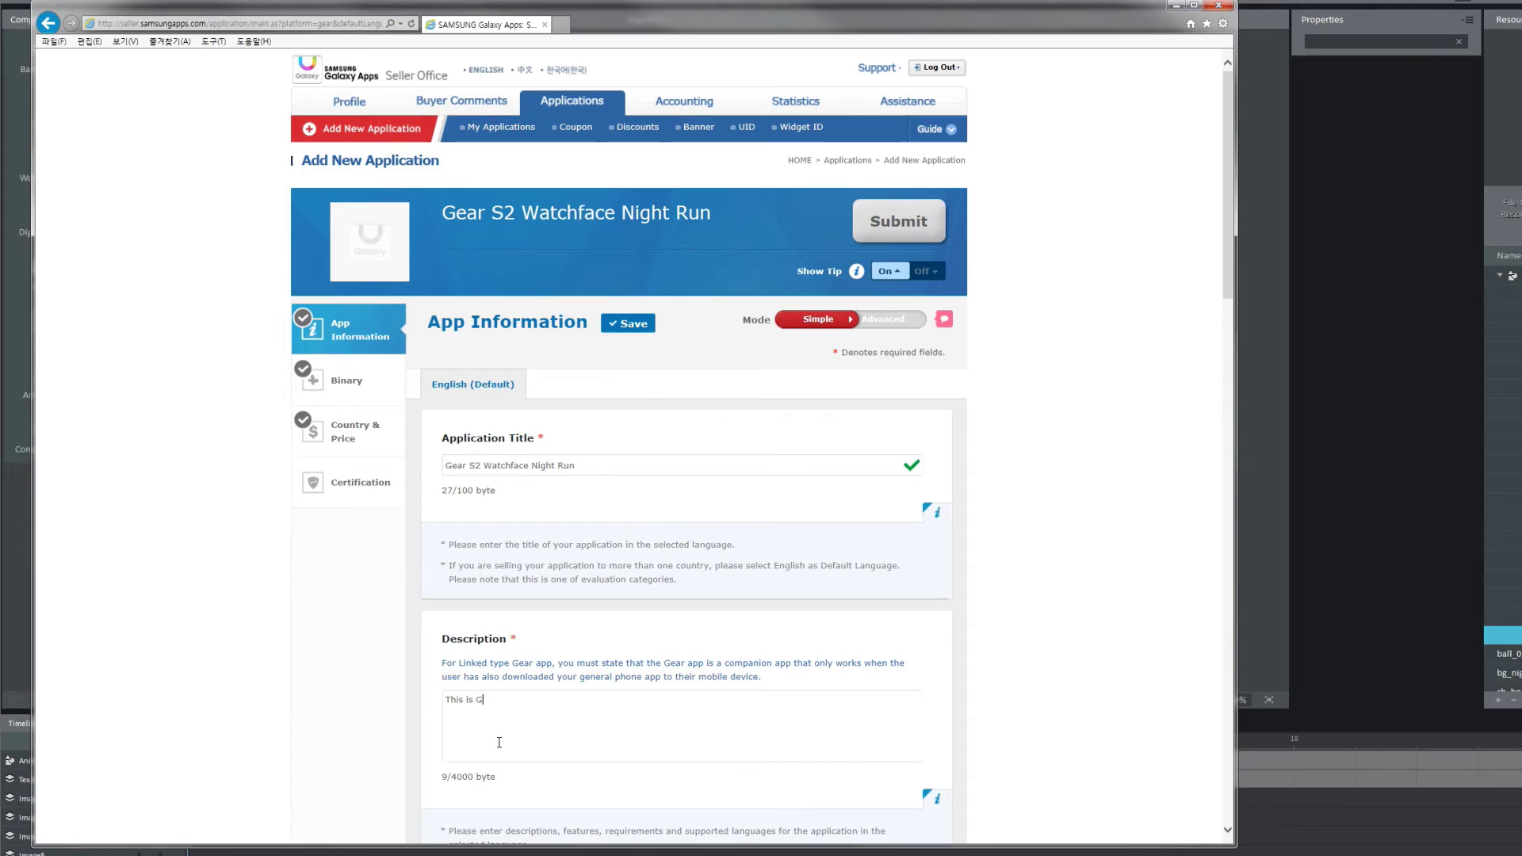
{"action": "type", "text": "ear S2 Watchface. Enjoy!"}
{"action": "scroll", "coordinate": [1093, 630], "scroll_direction": "down", "scroll_amount": 6}
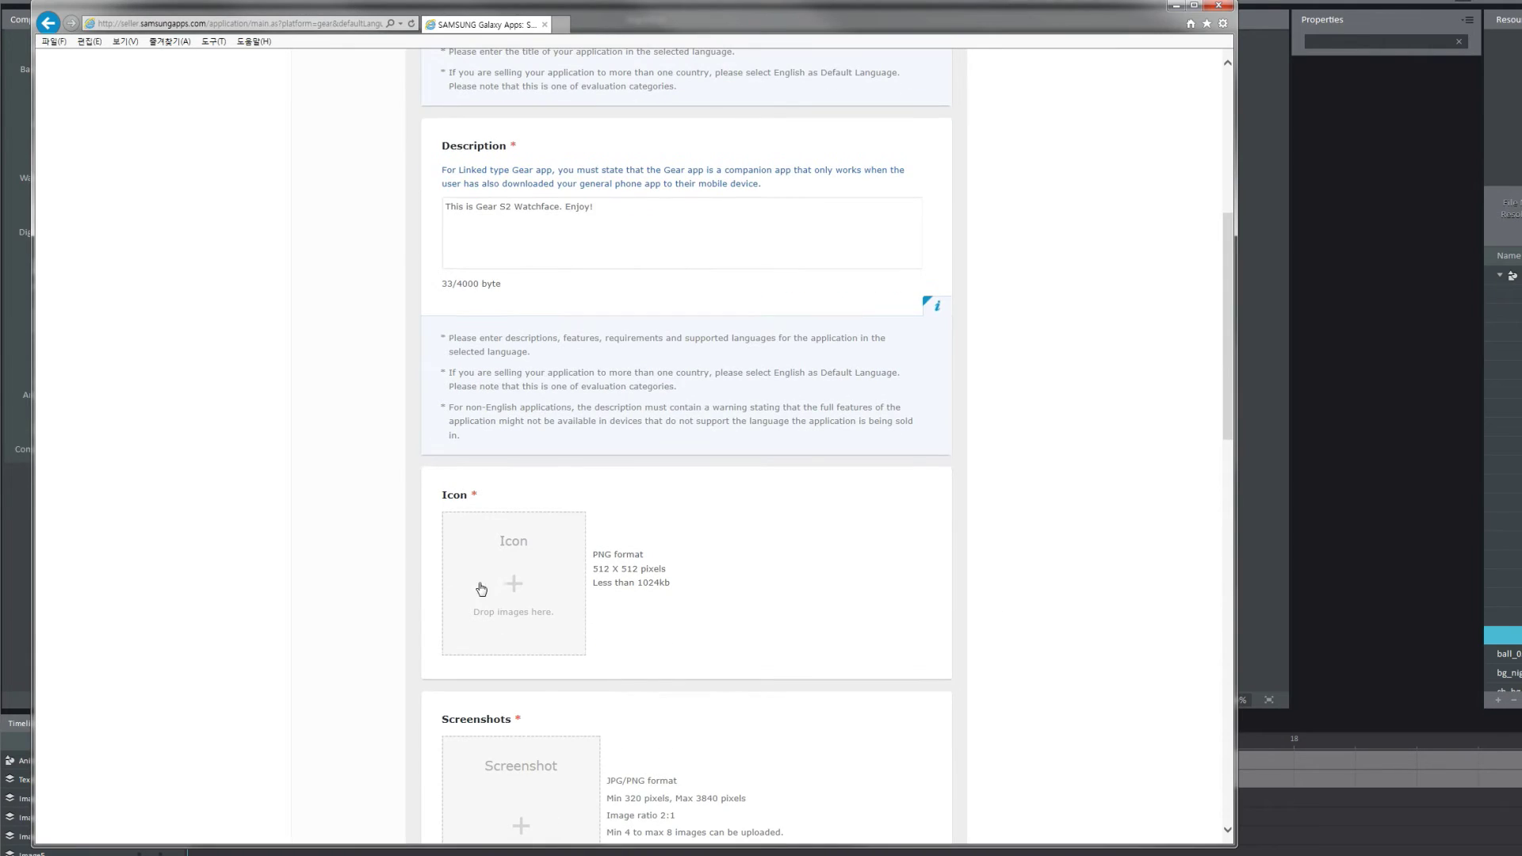
Upload night run_icon from the Desktop as the app icon, then begin adding a screenshot.
{"action": "left_click", "coordinate": [510, 588]}
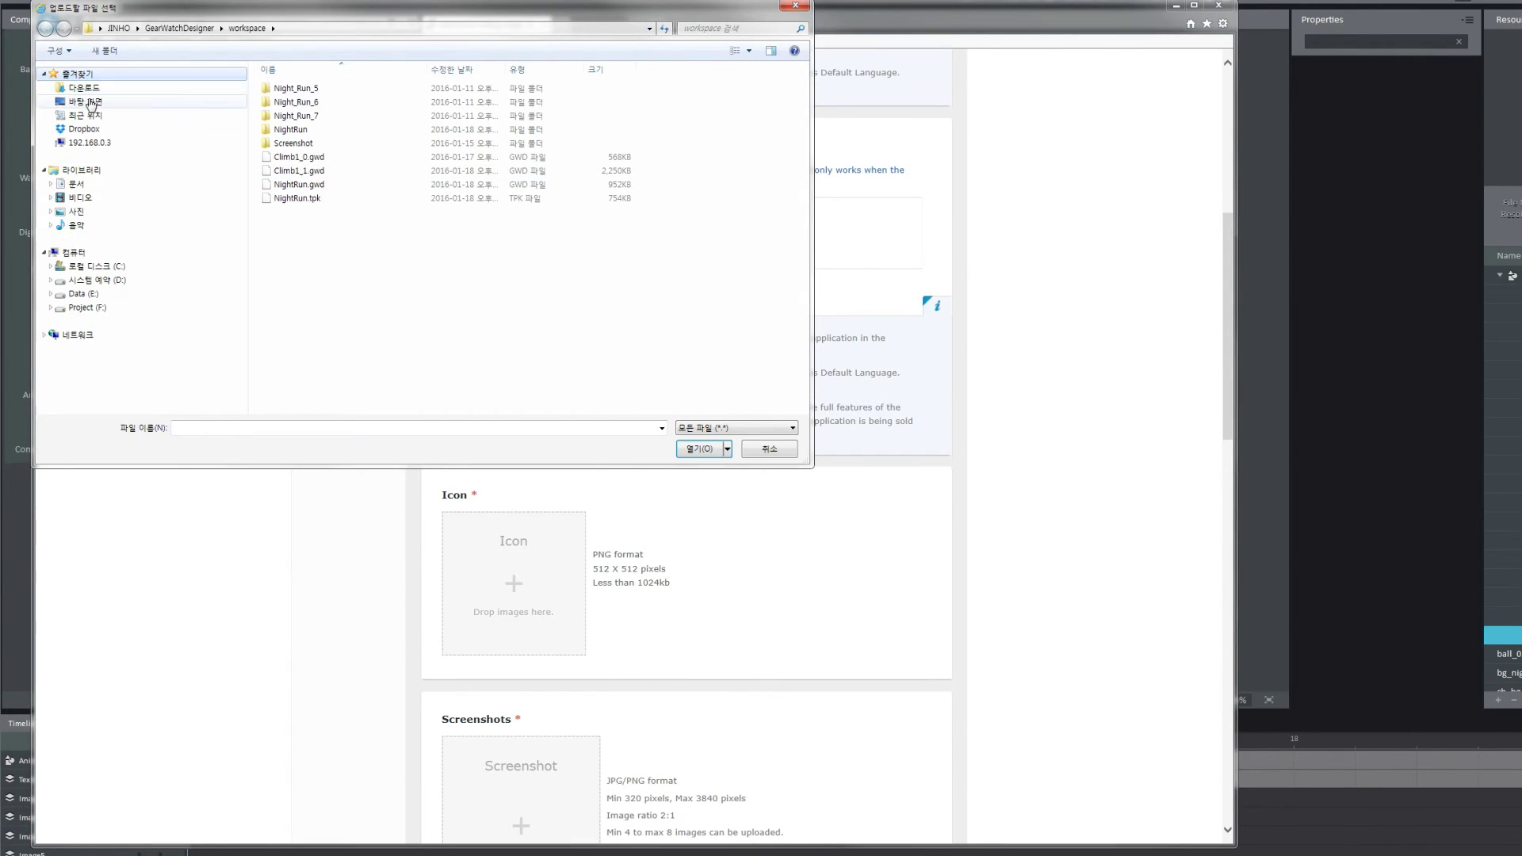
{"action": "left_click", "coordinate": [85, 101]}
{"action": "left_click", "coordinate": [652, 155]}
{"action": "left_click", "coordinate": [702, 449]}
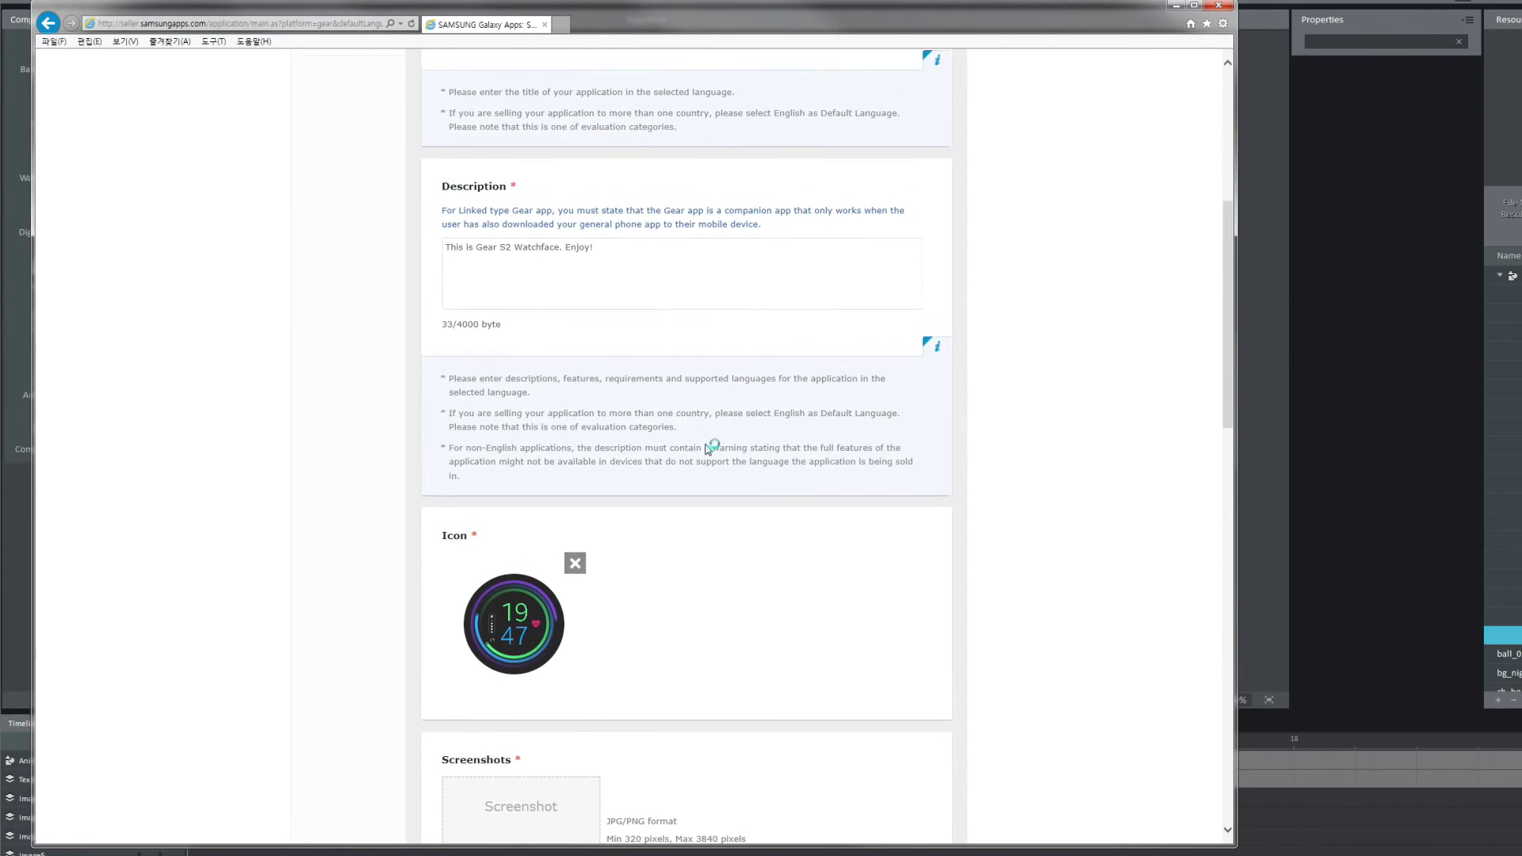
{"action": "scroll", "coordinate": [708, 448], "scroll_direction": "down", "scroll_amount": 3}
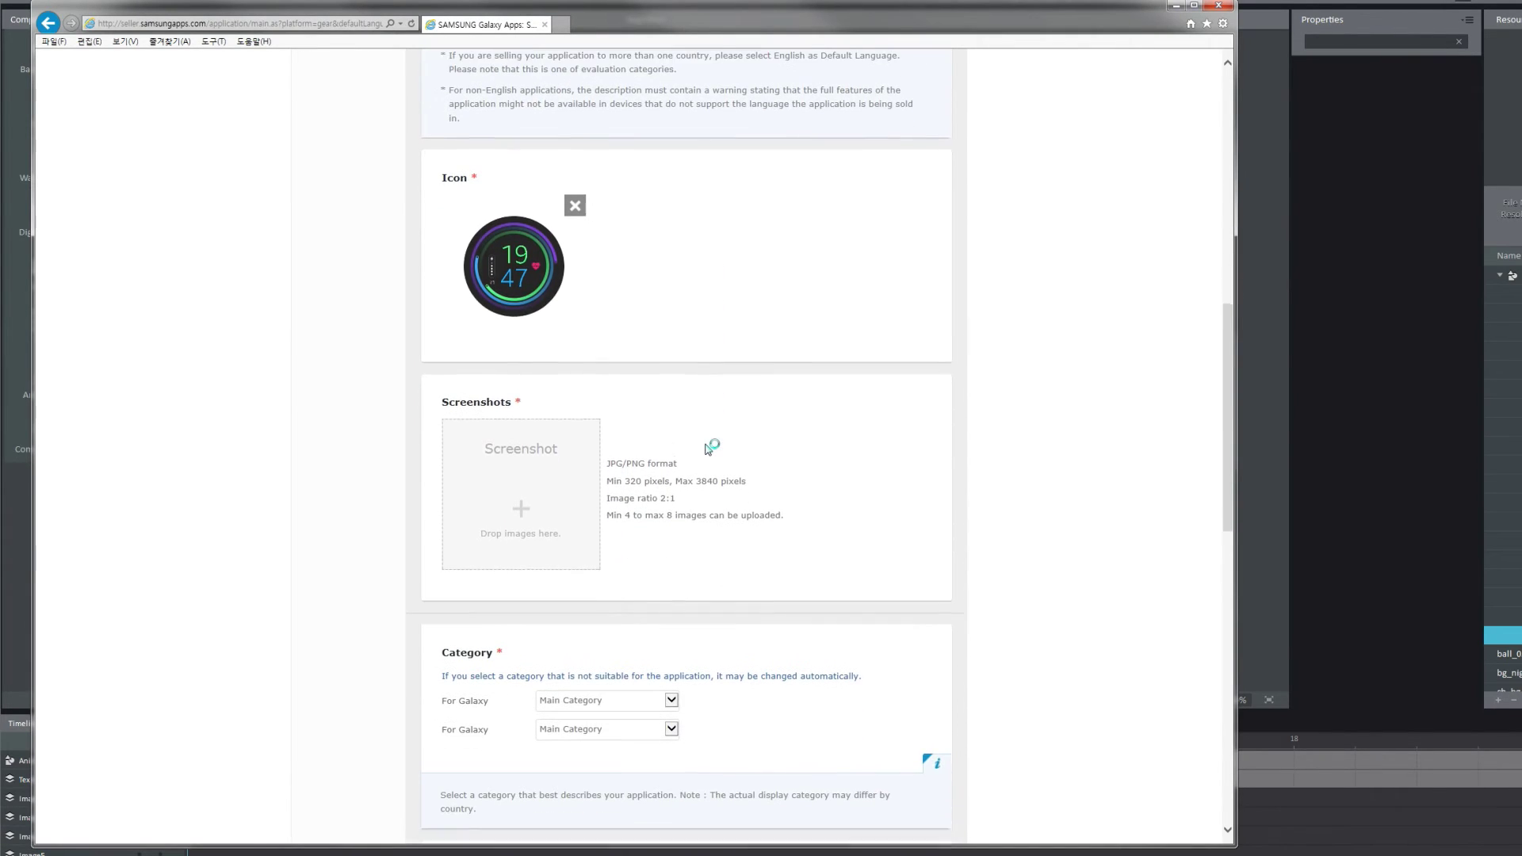
{"action": "left_click", "coordinate": [520, 469]}
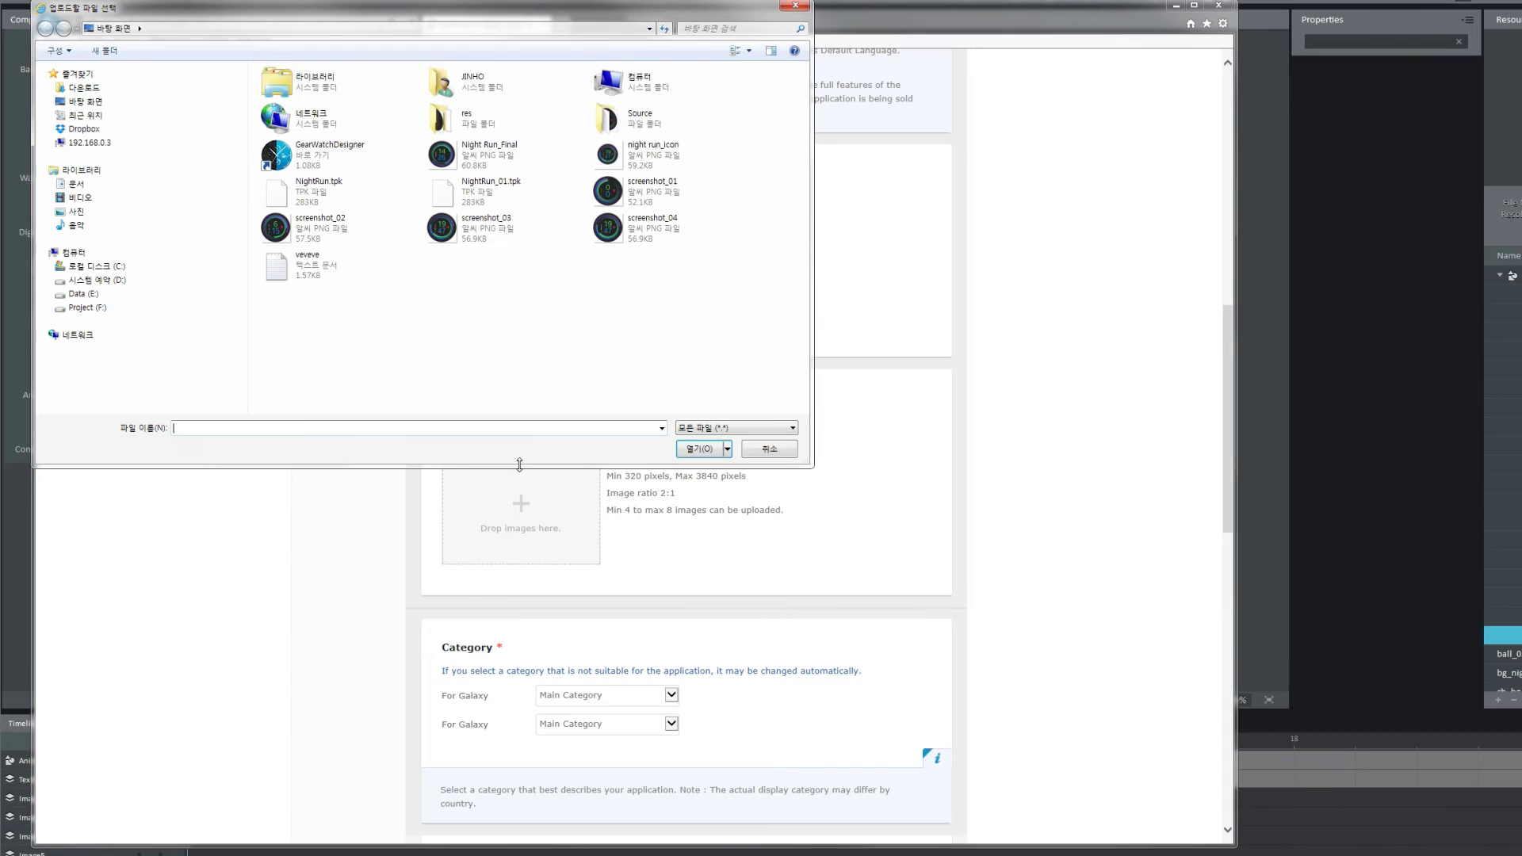
Upload screenshot_01, screenshot_02, screenshot_03 and screenshot_04 to the Screenshots section.
{"action": "left_click", "coordinate": [634, 203]}
{"action": "left_click", "coordinate": [710, 449]}
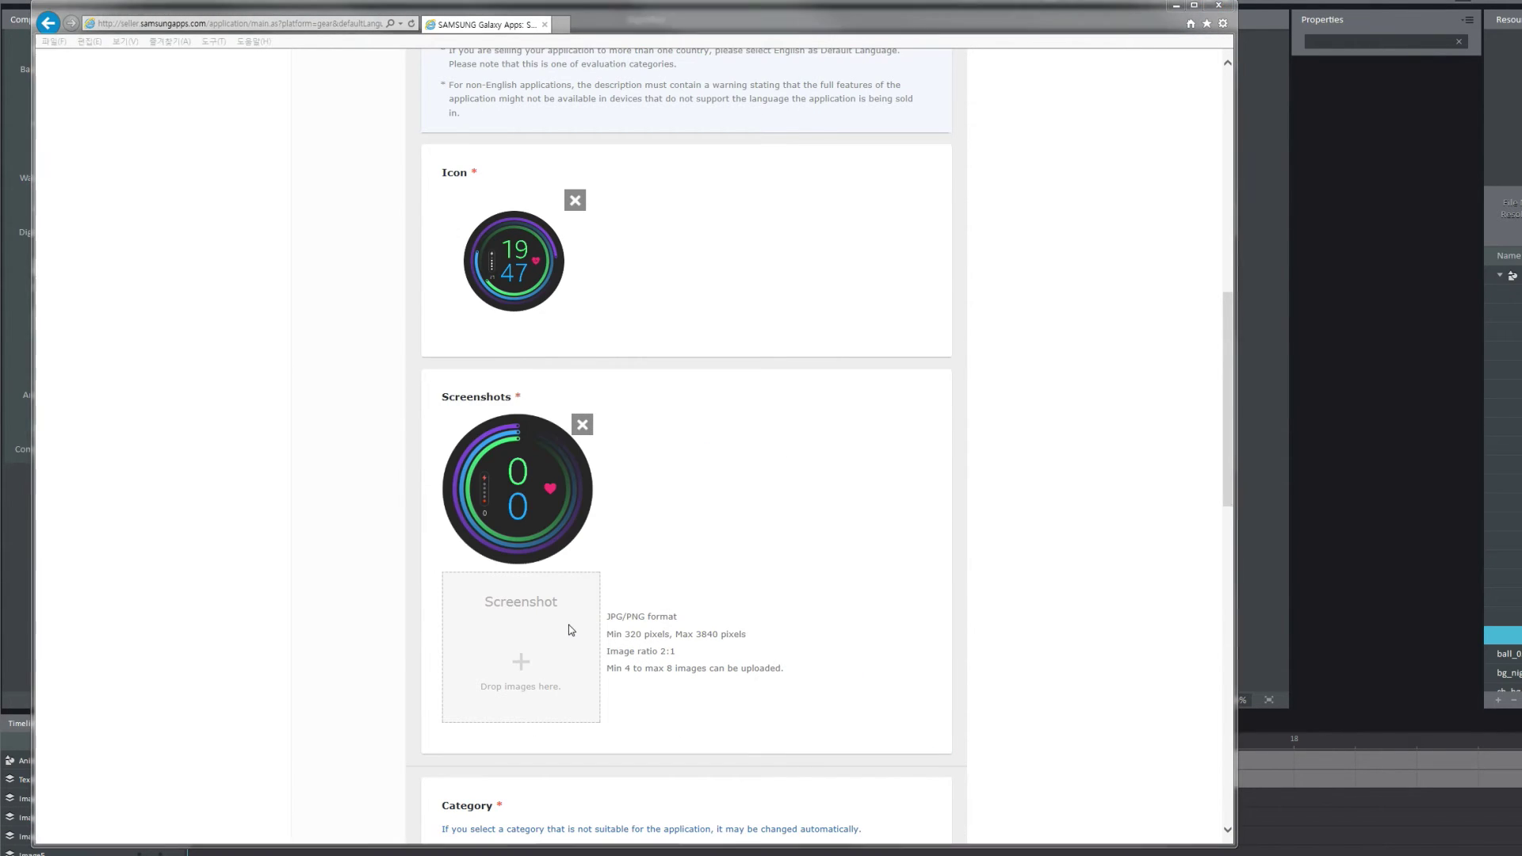
{"action": "left_click", "coordinate": [569, 630]}
{"action": "left_click", "coordinate": [396, 238]}
{"action": "left_click", "coordinate": [708, 449]}
{"action": "left_click", "coordinate": [572, 614]}
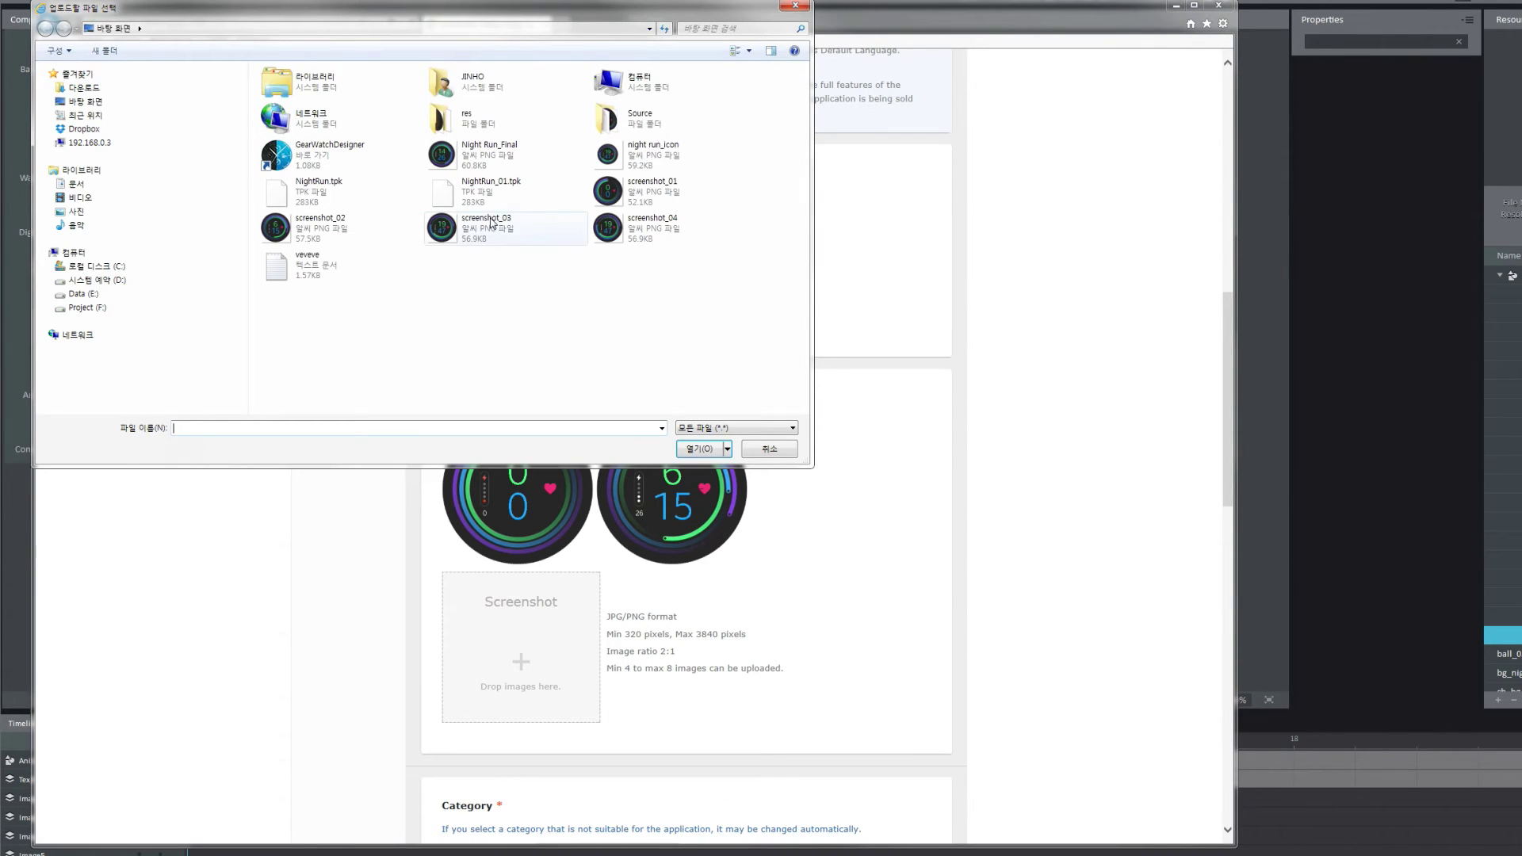
{"action": "left_click", "coordinate": [491, 222]}
{"action": "left_click", "coordinate": [717, 452]}
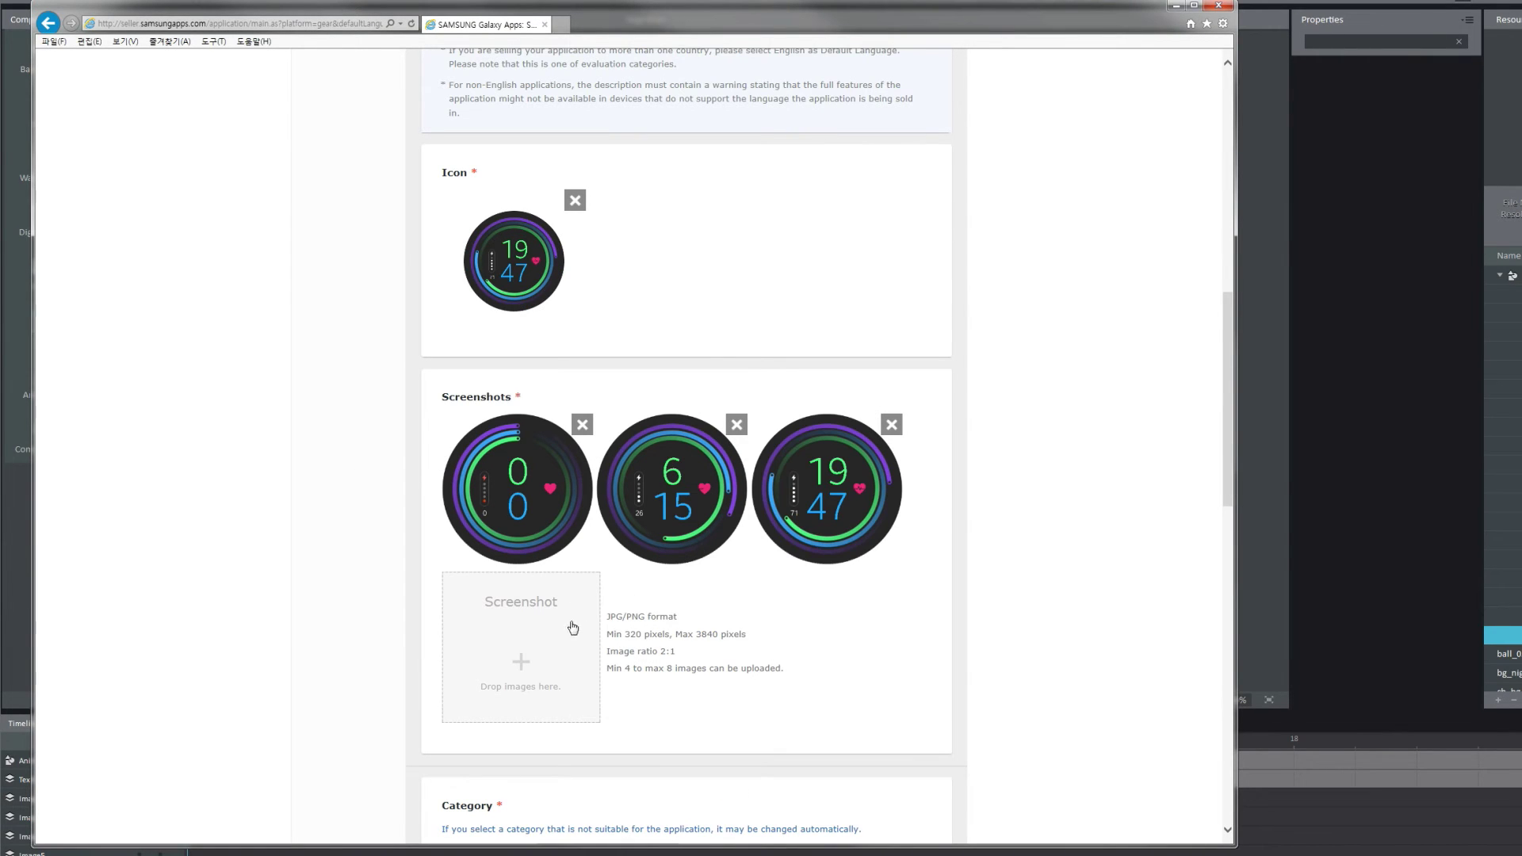
{"action": "left_click", "coordinate": [564, 629]}
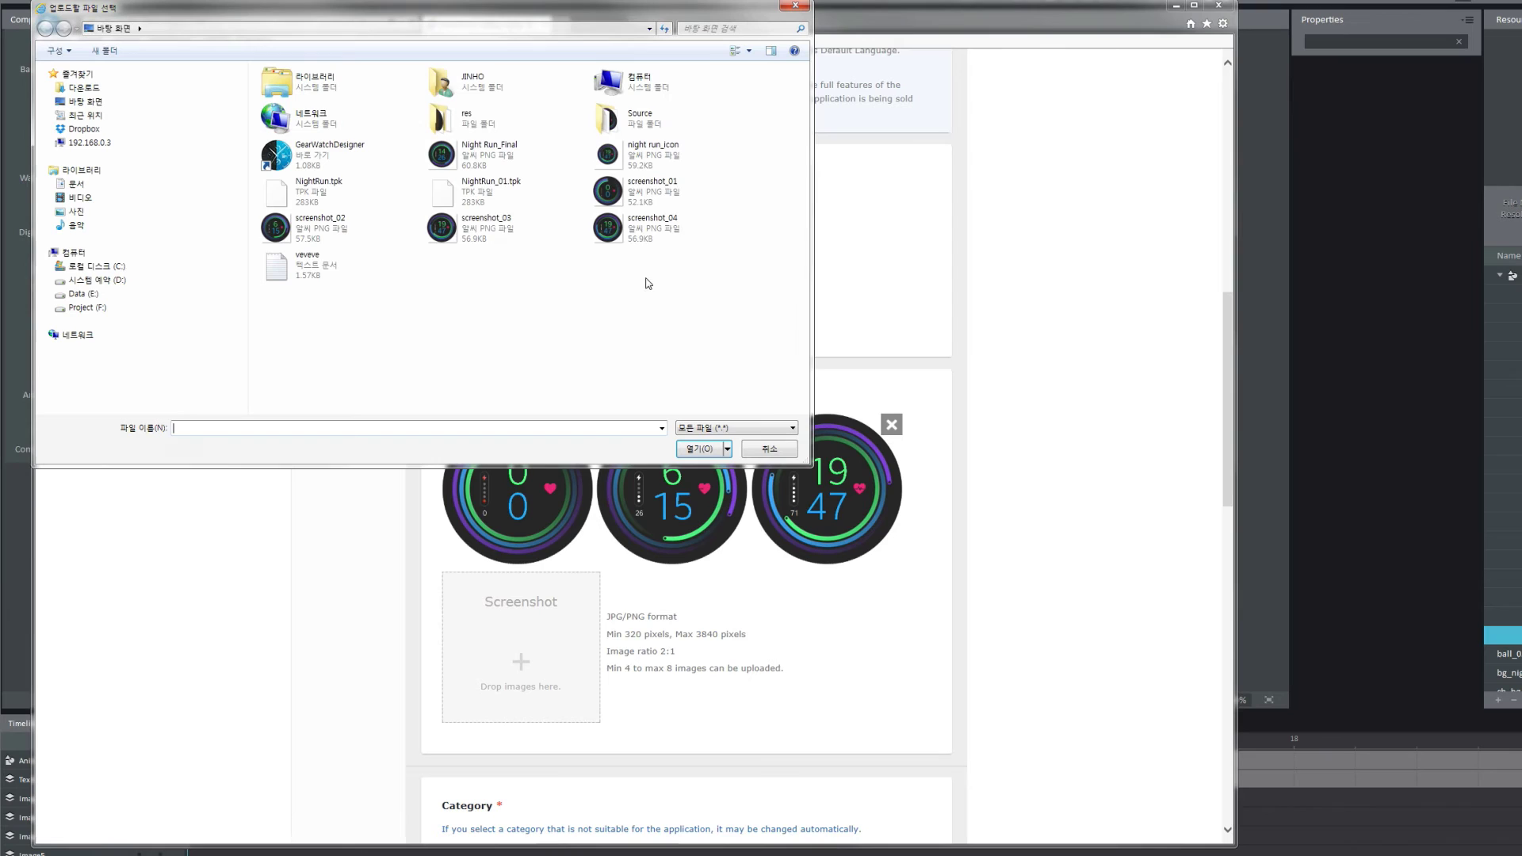
{"action": "left_click", "coordinate": [655, 238]}
{"action": "left_click", "coordinate": [699, 449]}
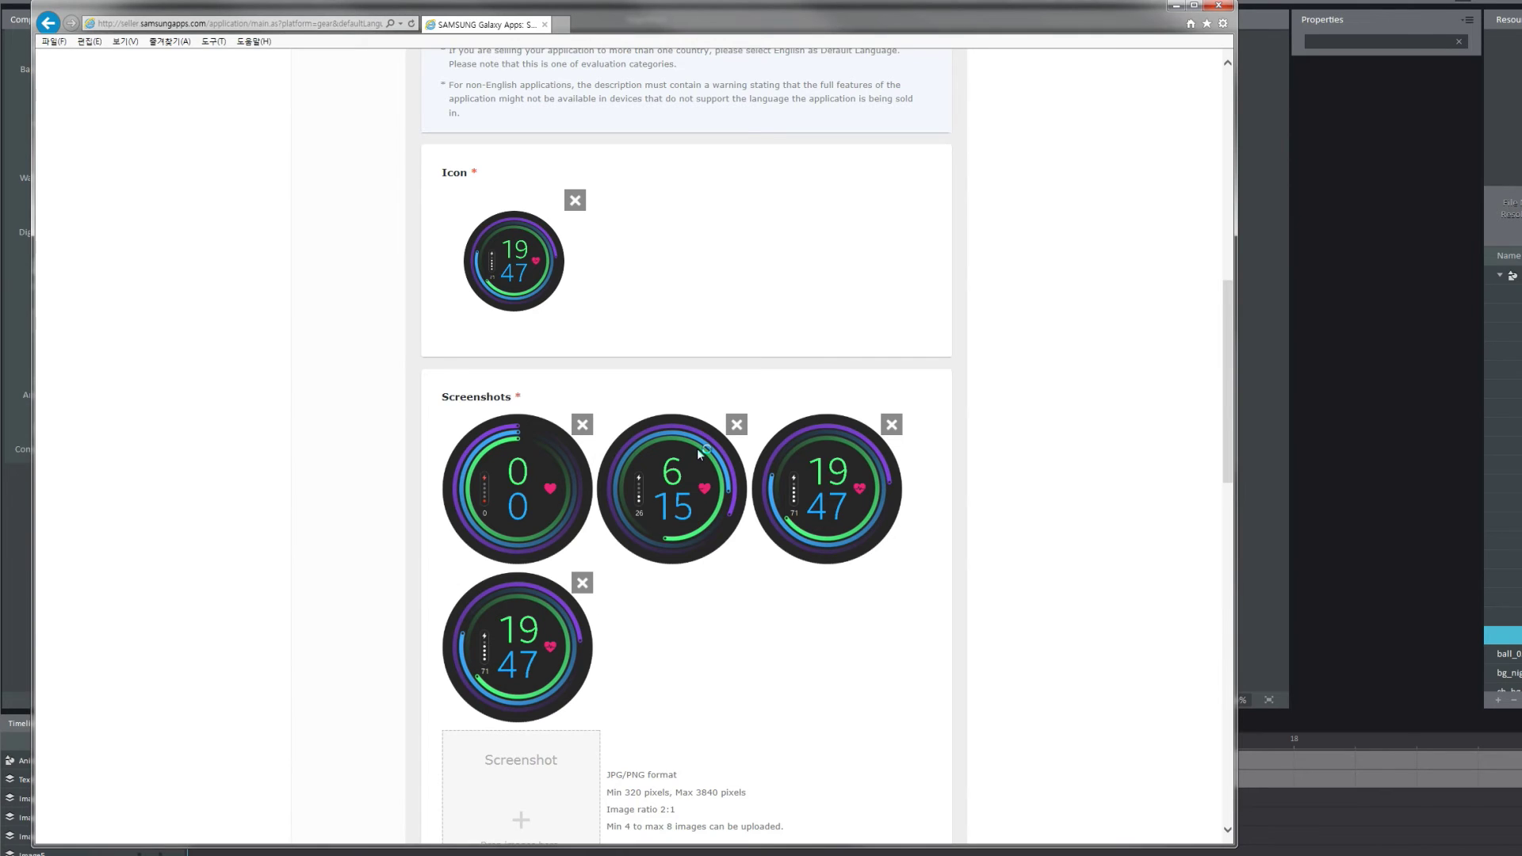
Set the category to Gear > Watch faces and the age restriction to 0+.
{"action": "scroll", "coordinate": [700, 454], "scroll_direction": "down", "scroll_amount": 5}
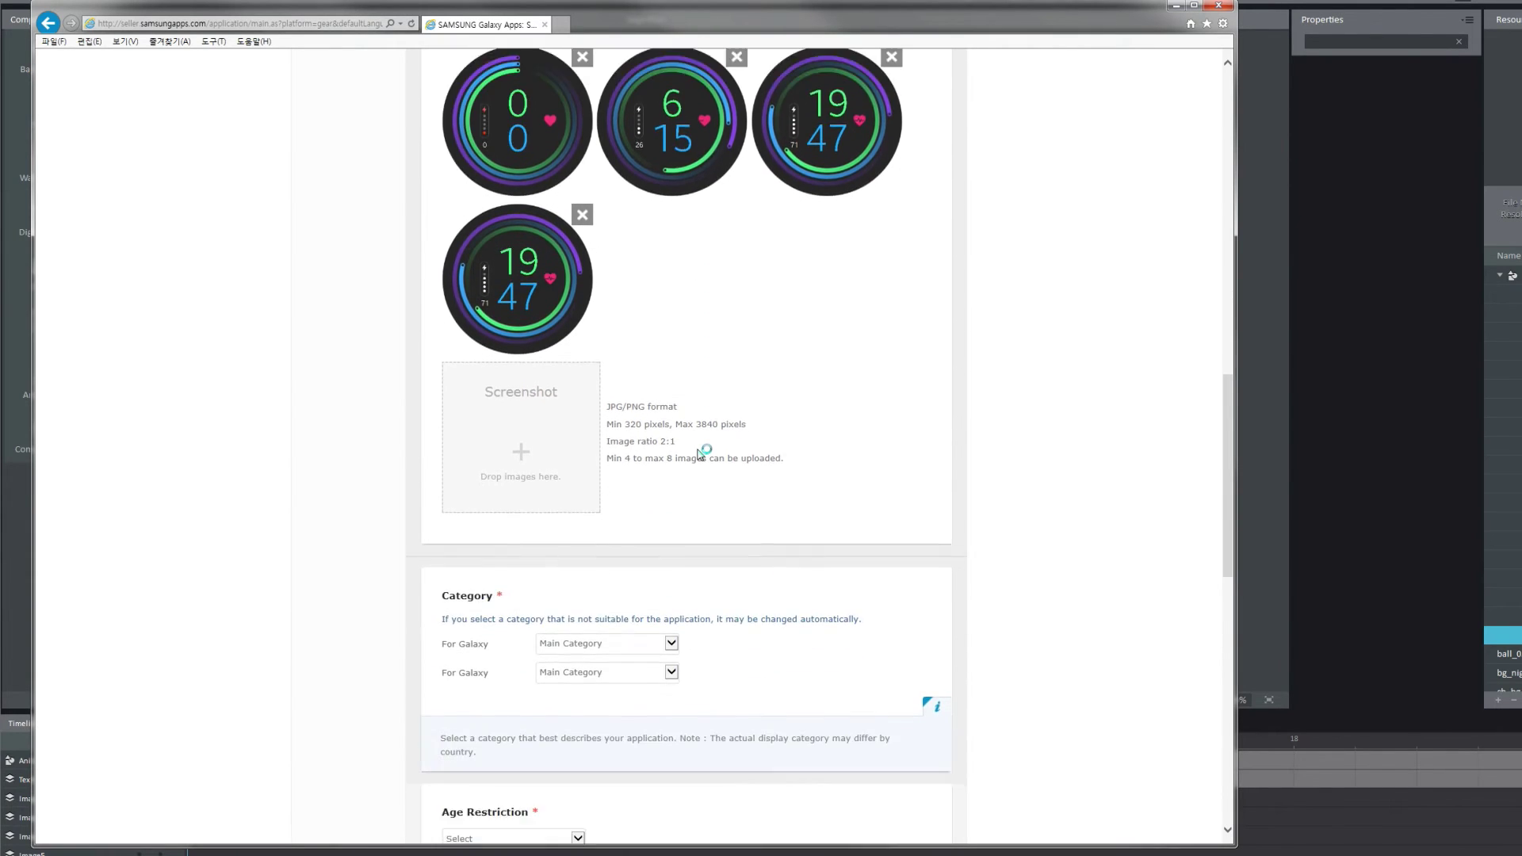
{"action": "scroll", "coordinate": [703, 452], "scroll_direction": "down", "scroll_amount": 2}
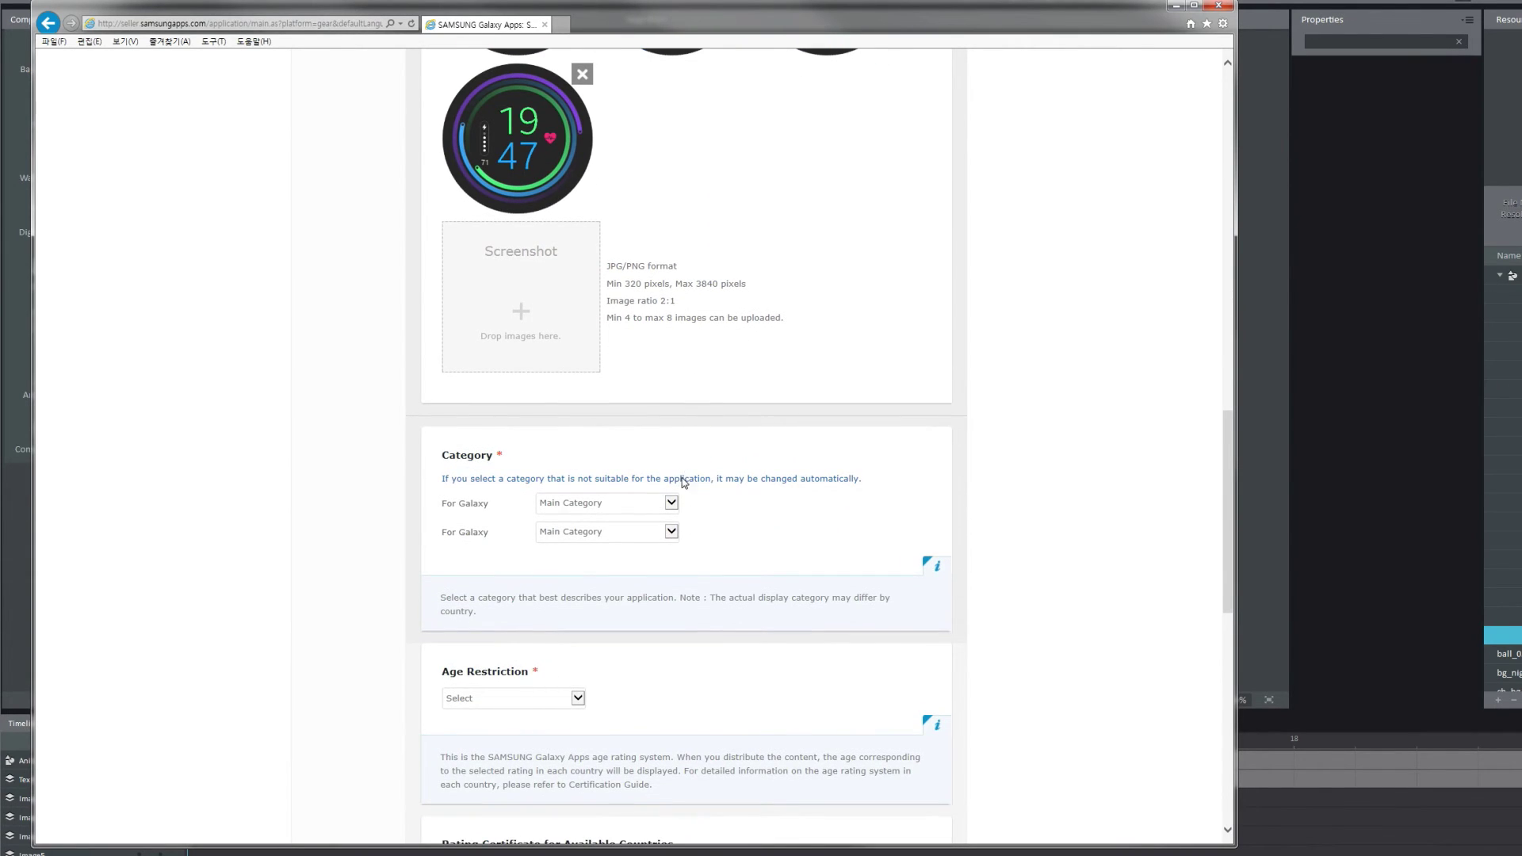
{"action": "left_click", "coordinate": [670, 504]}
{"action": "left_click", "coordinate": [654, 516]}
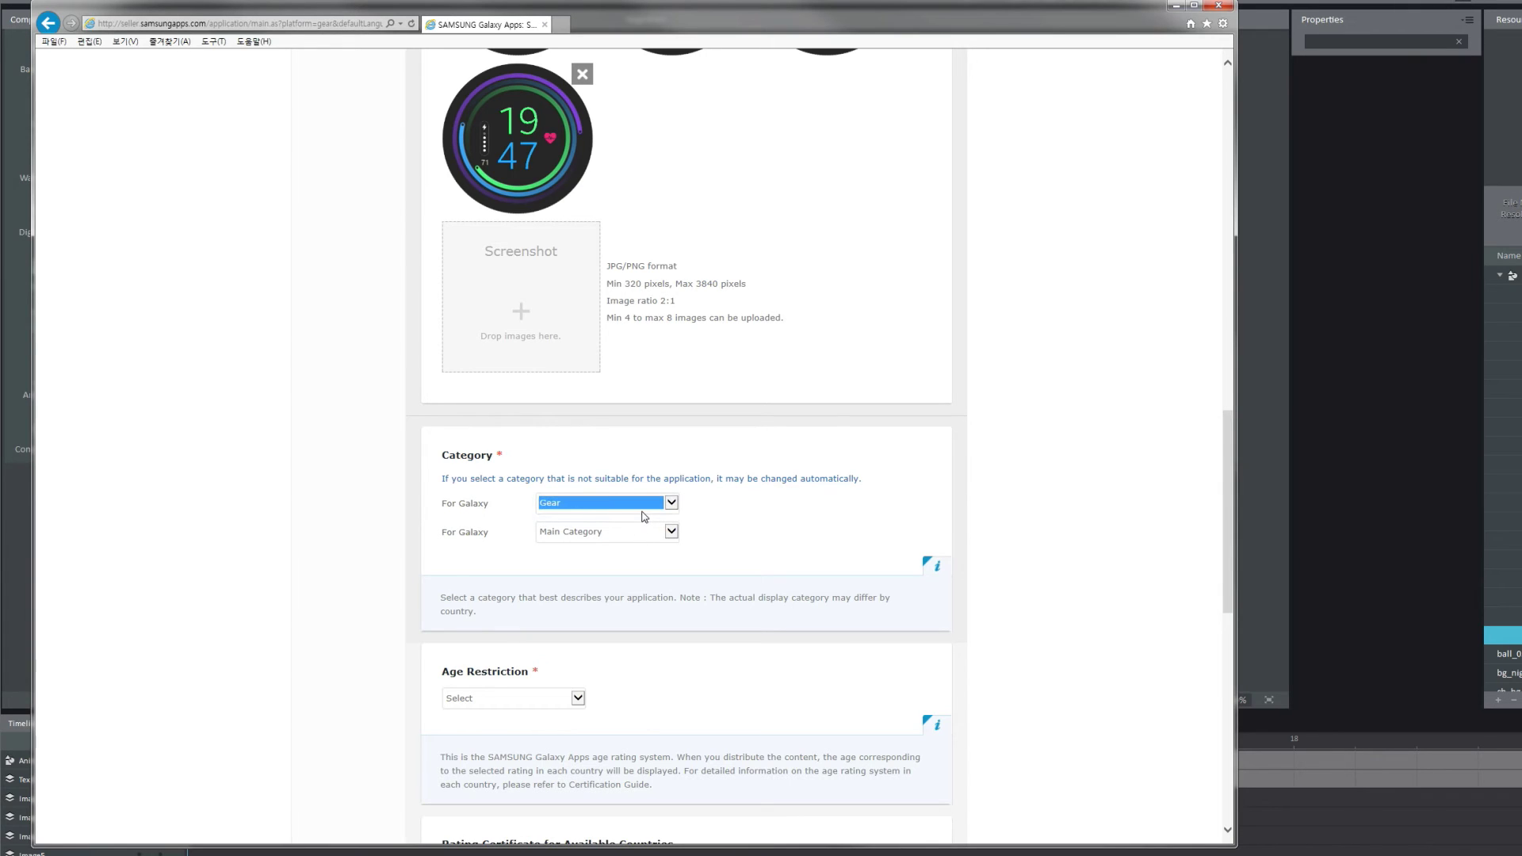
{"action": "left_click", "coordinate": [820, 502]}
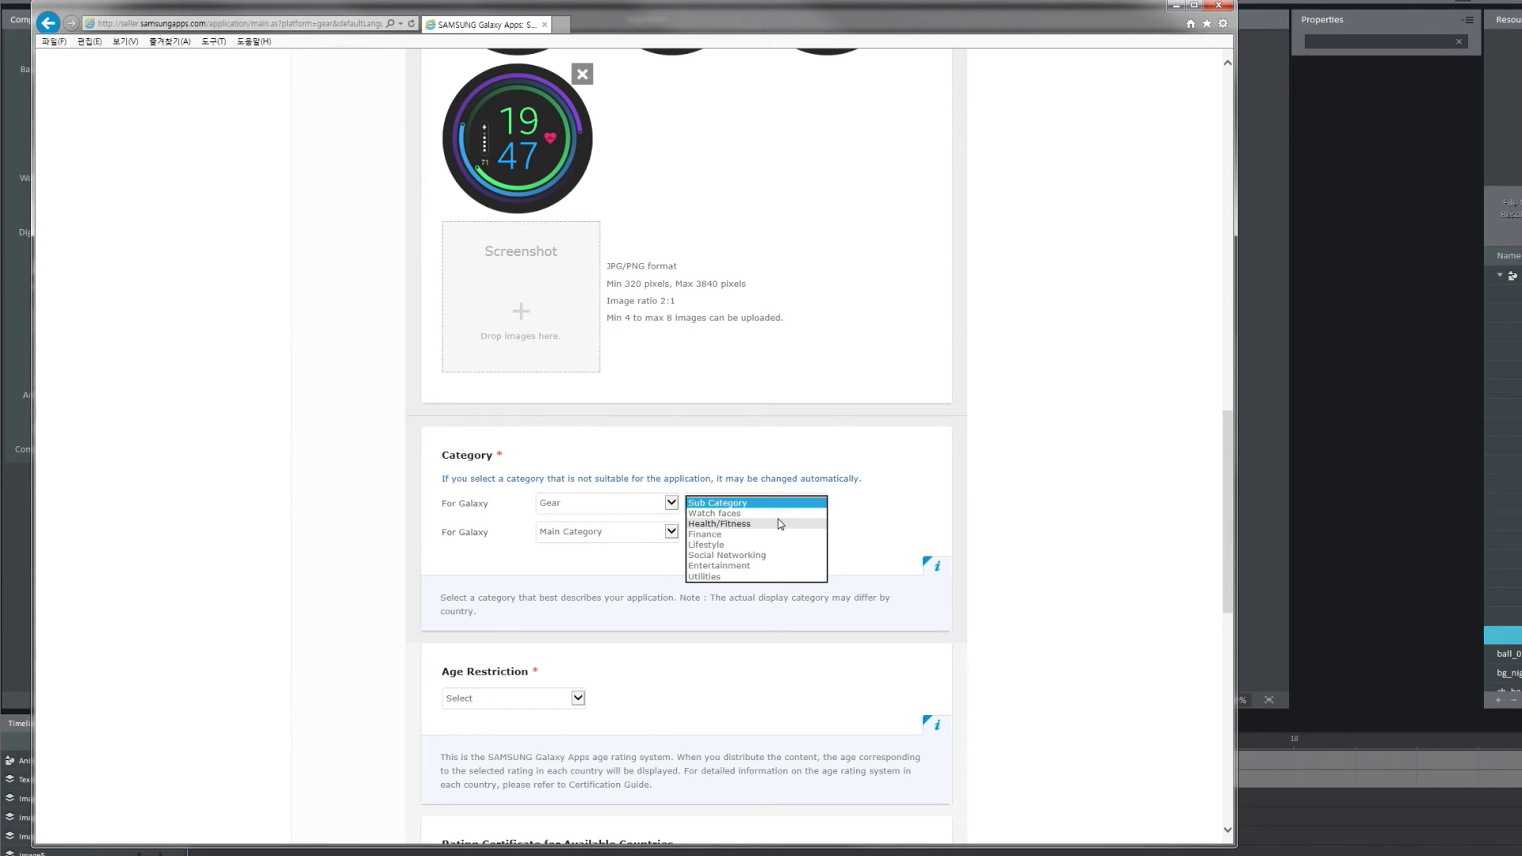
{"action": "left_click", "coordinate": [782, 514]}
{"action": "scroll", "coordinate": [782, 516], "scroll_direction": "down", "scroll_amount": 2}
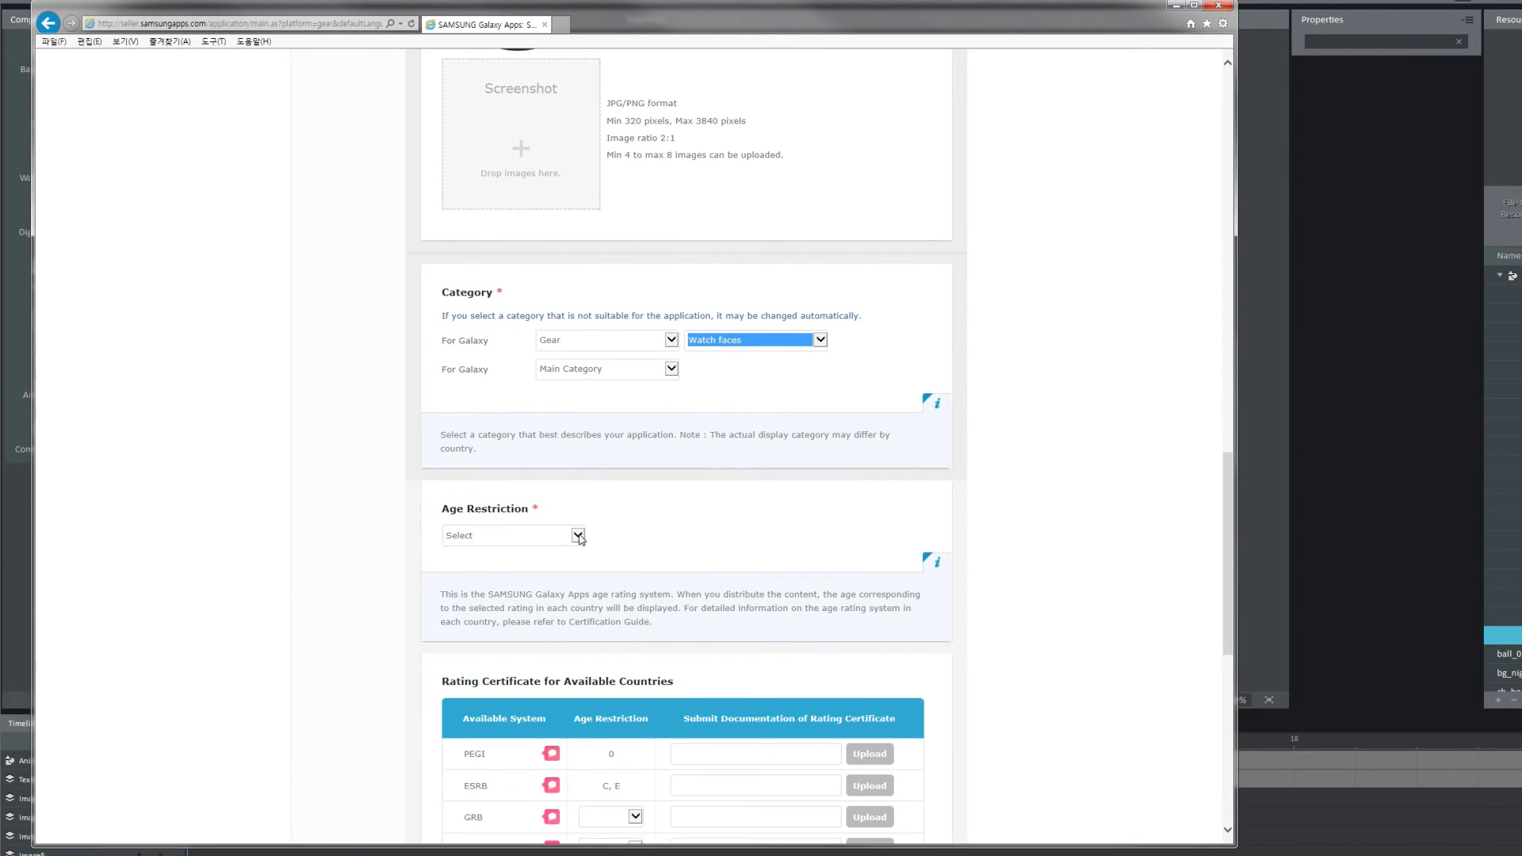
{"action": "left_click", "coordinate": [580, 537]}
{"action": "left_click", "coordinate": [559, 545]}
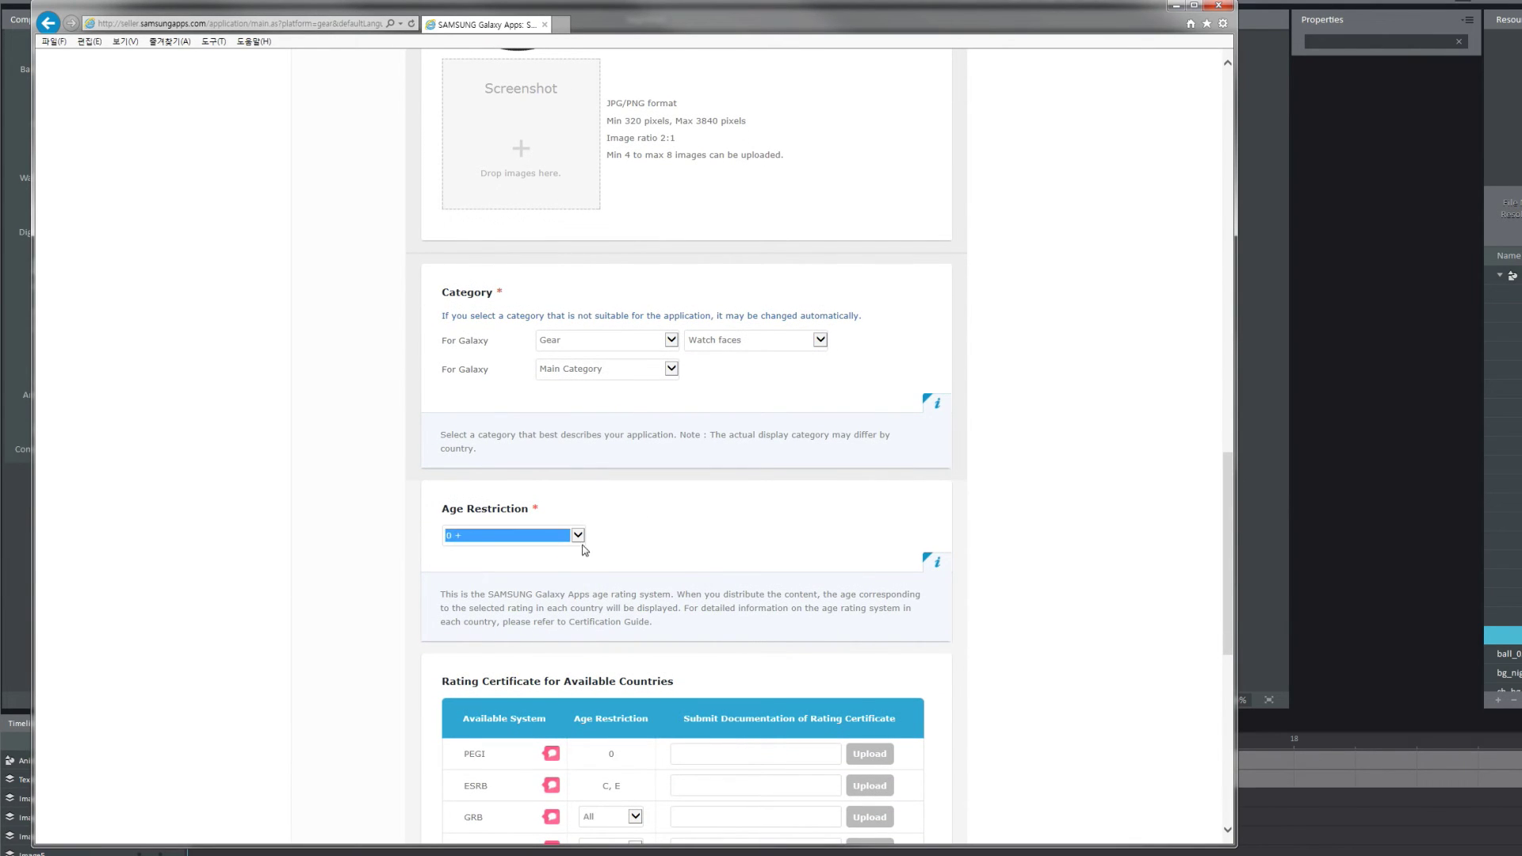
Add English as a supported language.
{"action": "scroll", "coordinate": [759, 549], "scroll_direction": "down", "scroll_amount": 5}
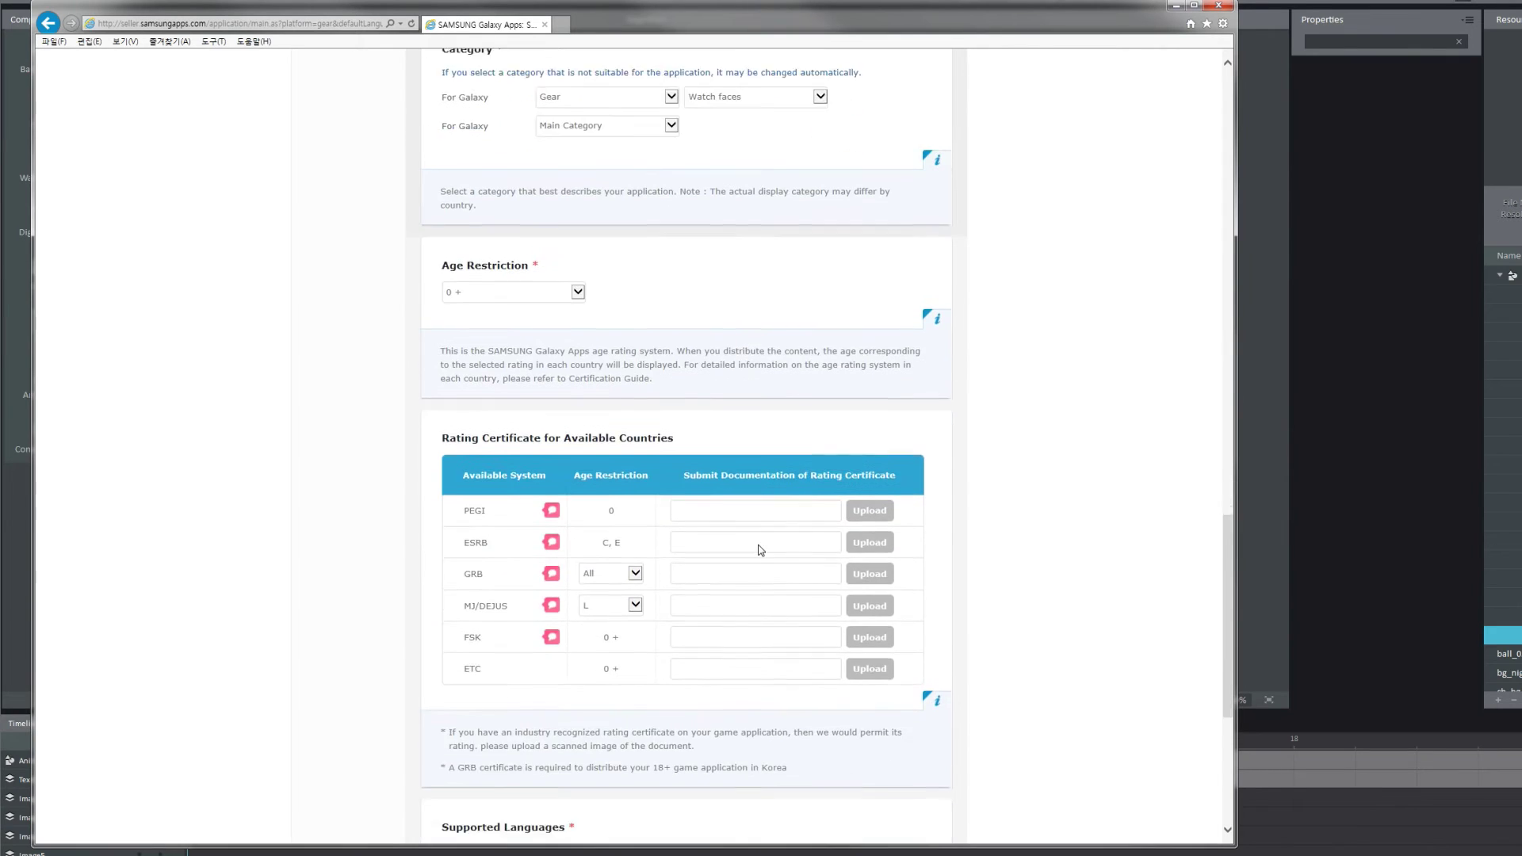
{"action": "scroll", "coordinate": [760, 549], "scroll_direction": "down", "scroll_amount": 2}
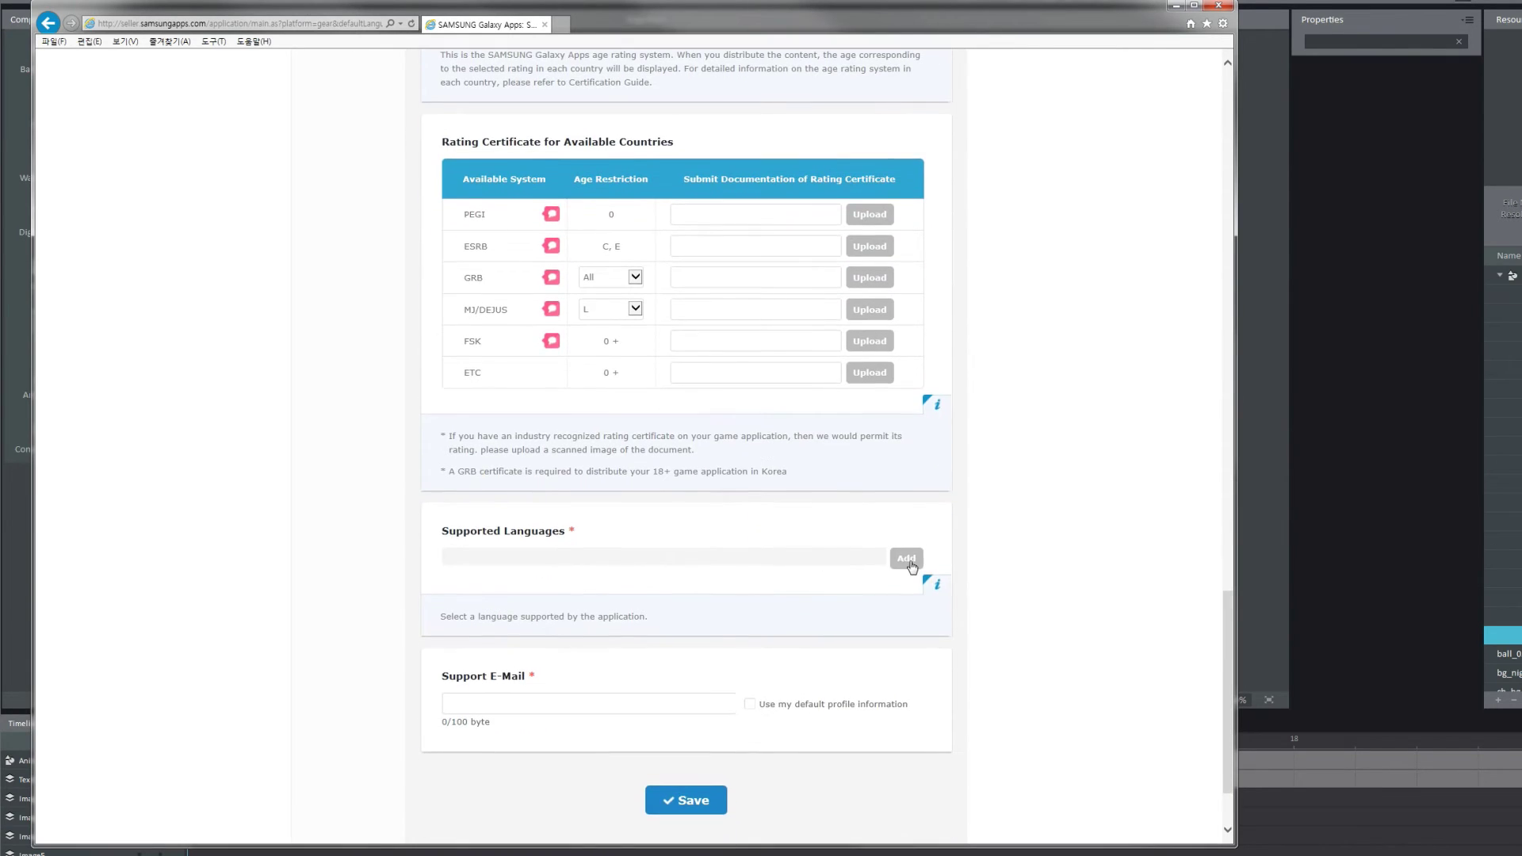
{"action": "left_click", "coordinate": [910, 564]}
{"action": "left_click", "coordinate": [405, 390]}
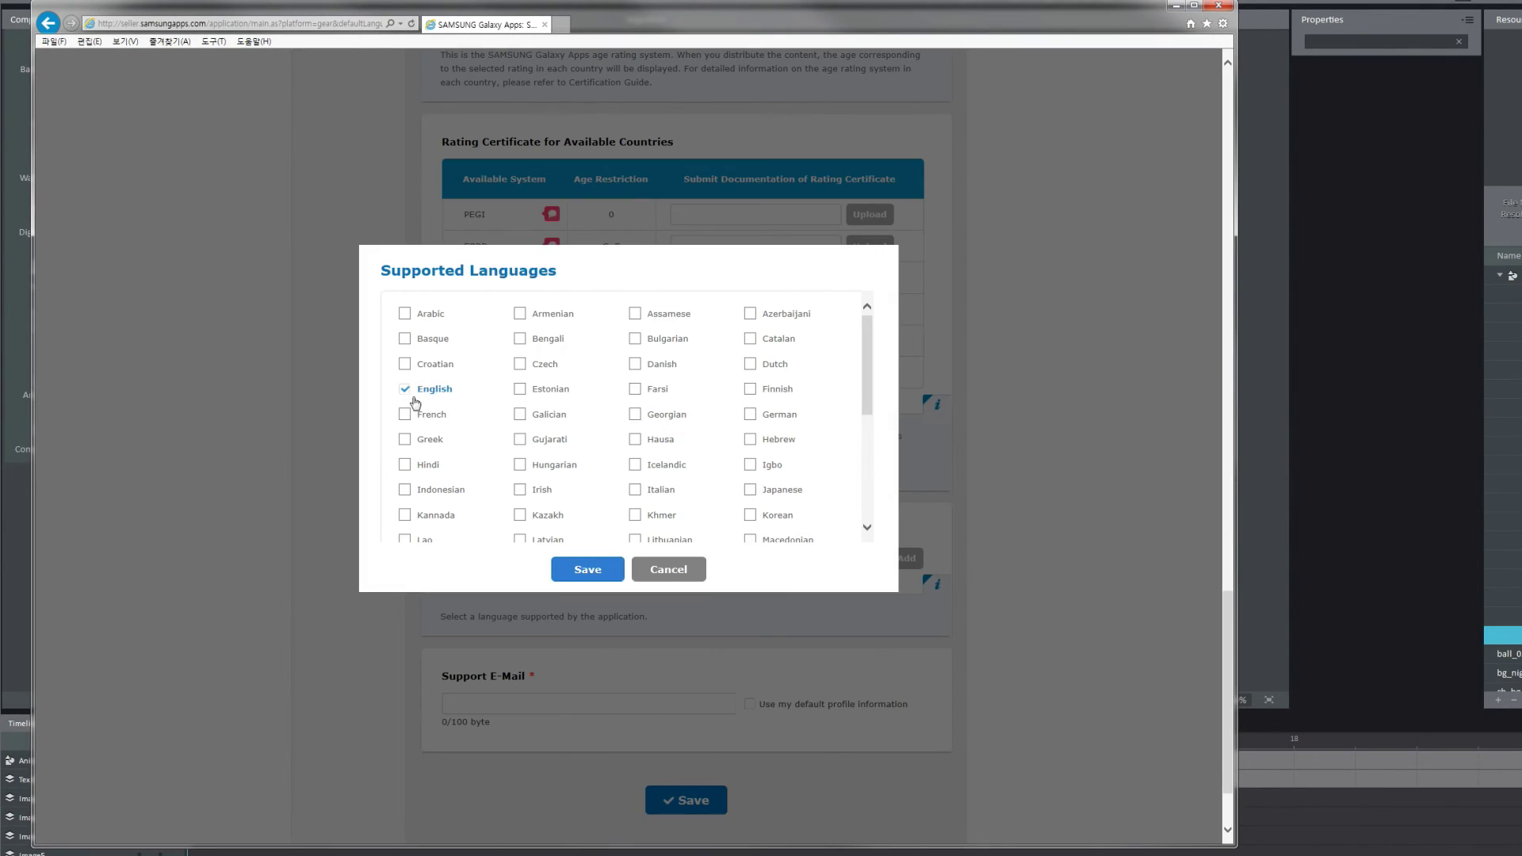
{"action": "left_click", "coordinate": [588, 570]}
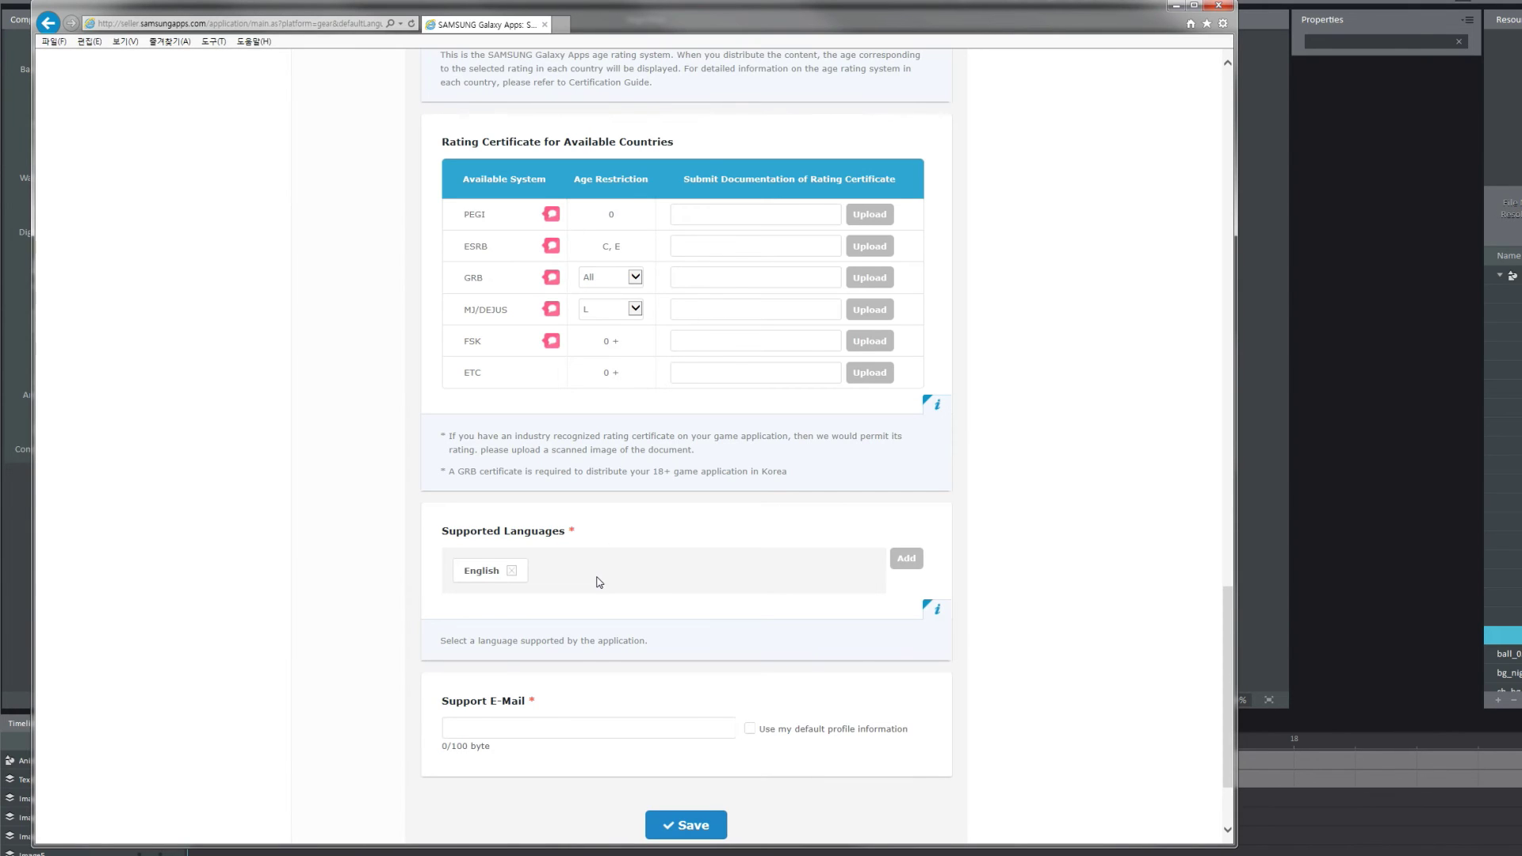
Fill the support e-mail from the default profile and save the app information.
{"action": "left_click", "coordinate": [750, 733]}
{"action": "scroll", "coordinate": [722, 745], "scroll_direction": "down", "scroll_amount": 1}
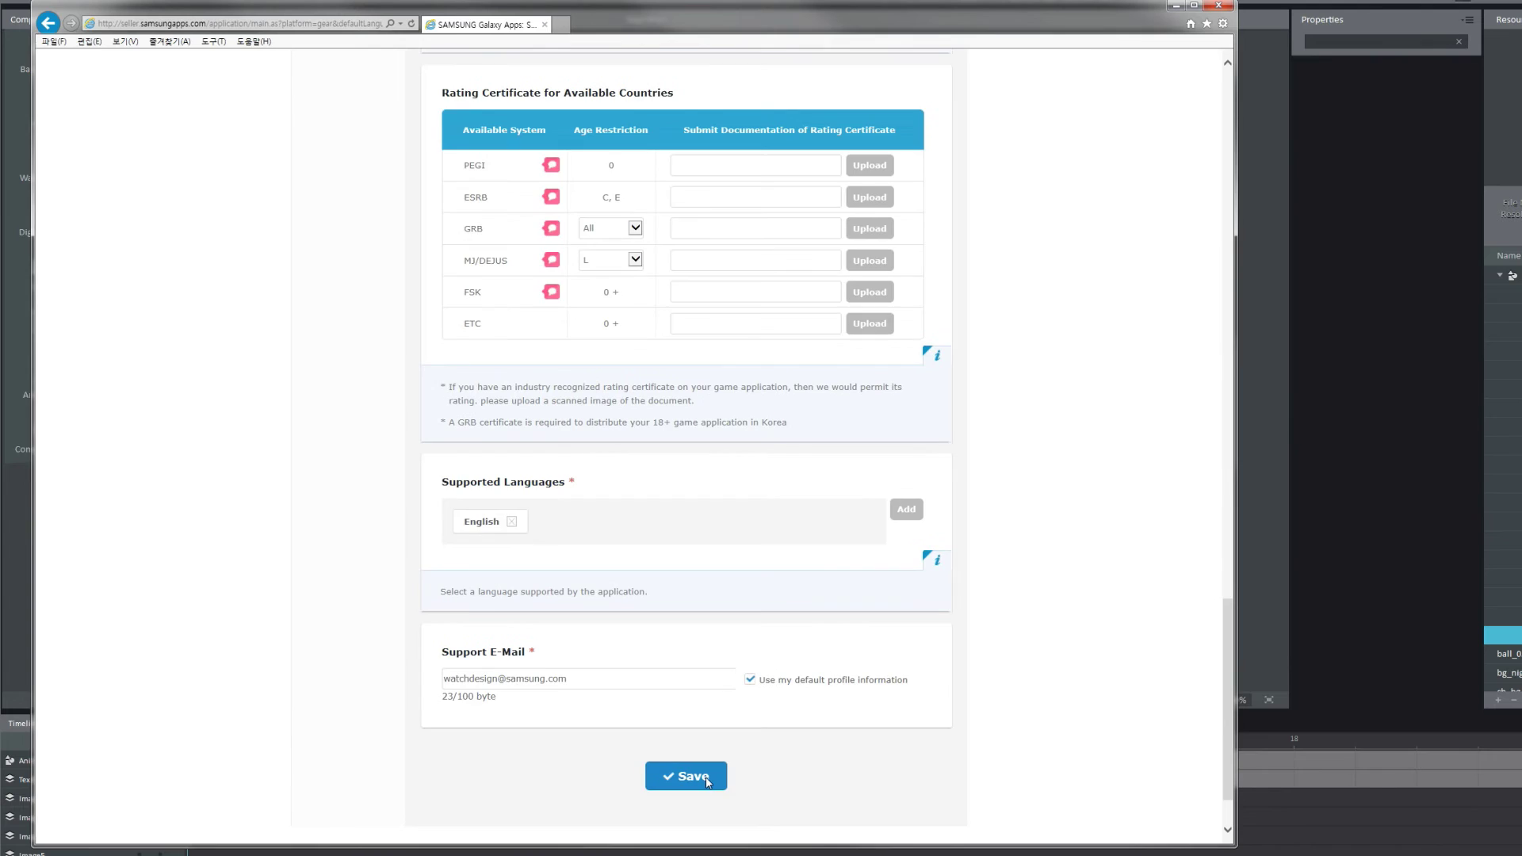
{"action": "left_click", "coordinate": [707, 780]}
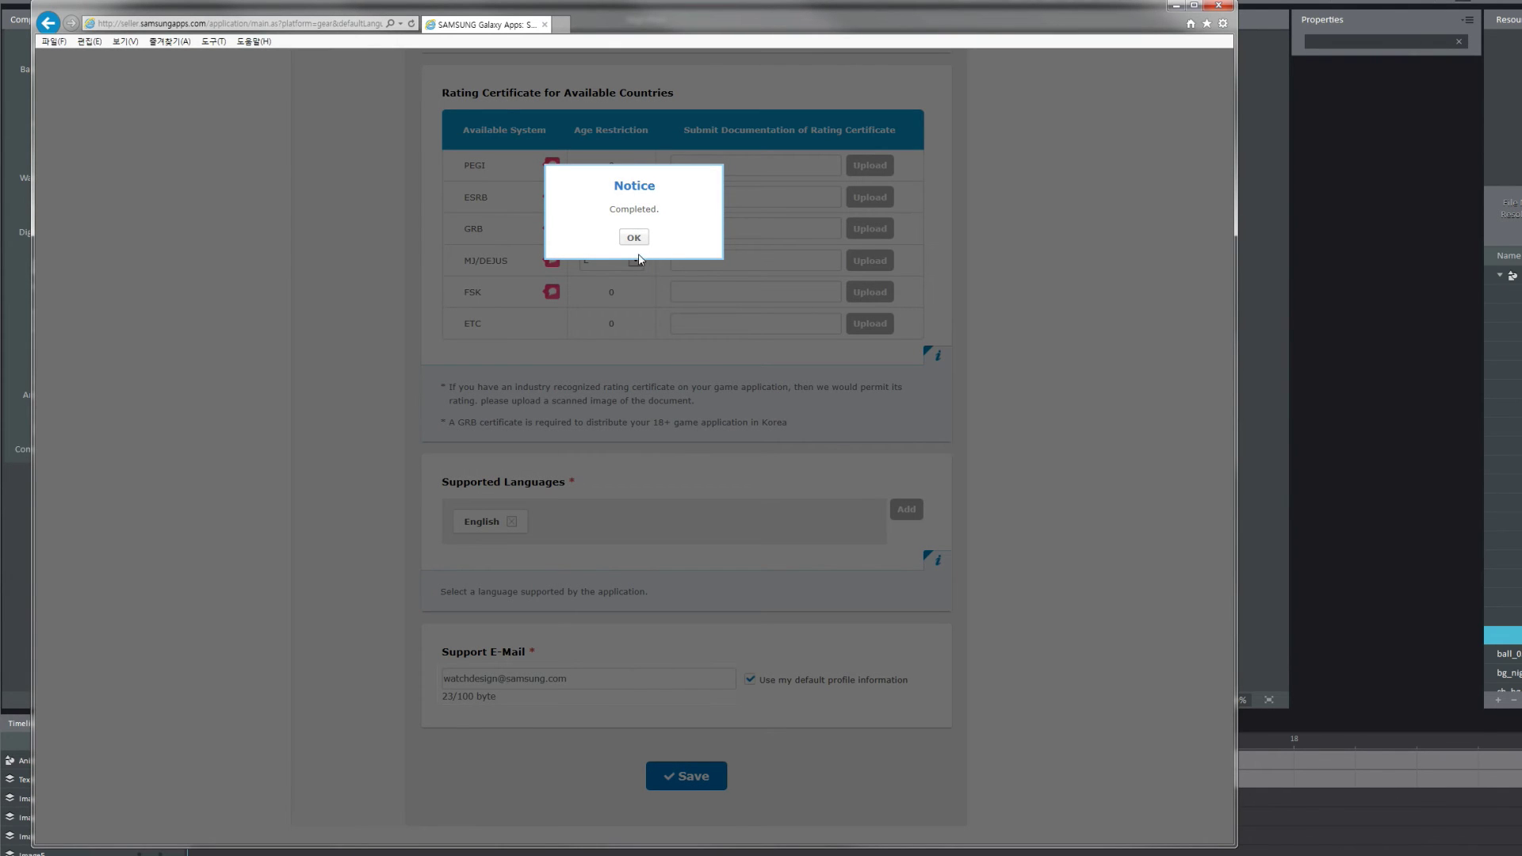
{"action": "left_click", "coordinate": [633, 237]}
In the Binary section, set the app type to Standalone.
{"action": "scroll", "coordinate": [634, 246], "scroll_direction": "up", "scroll_amount": 10}
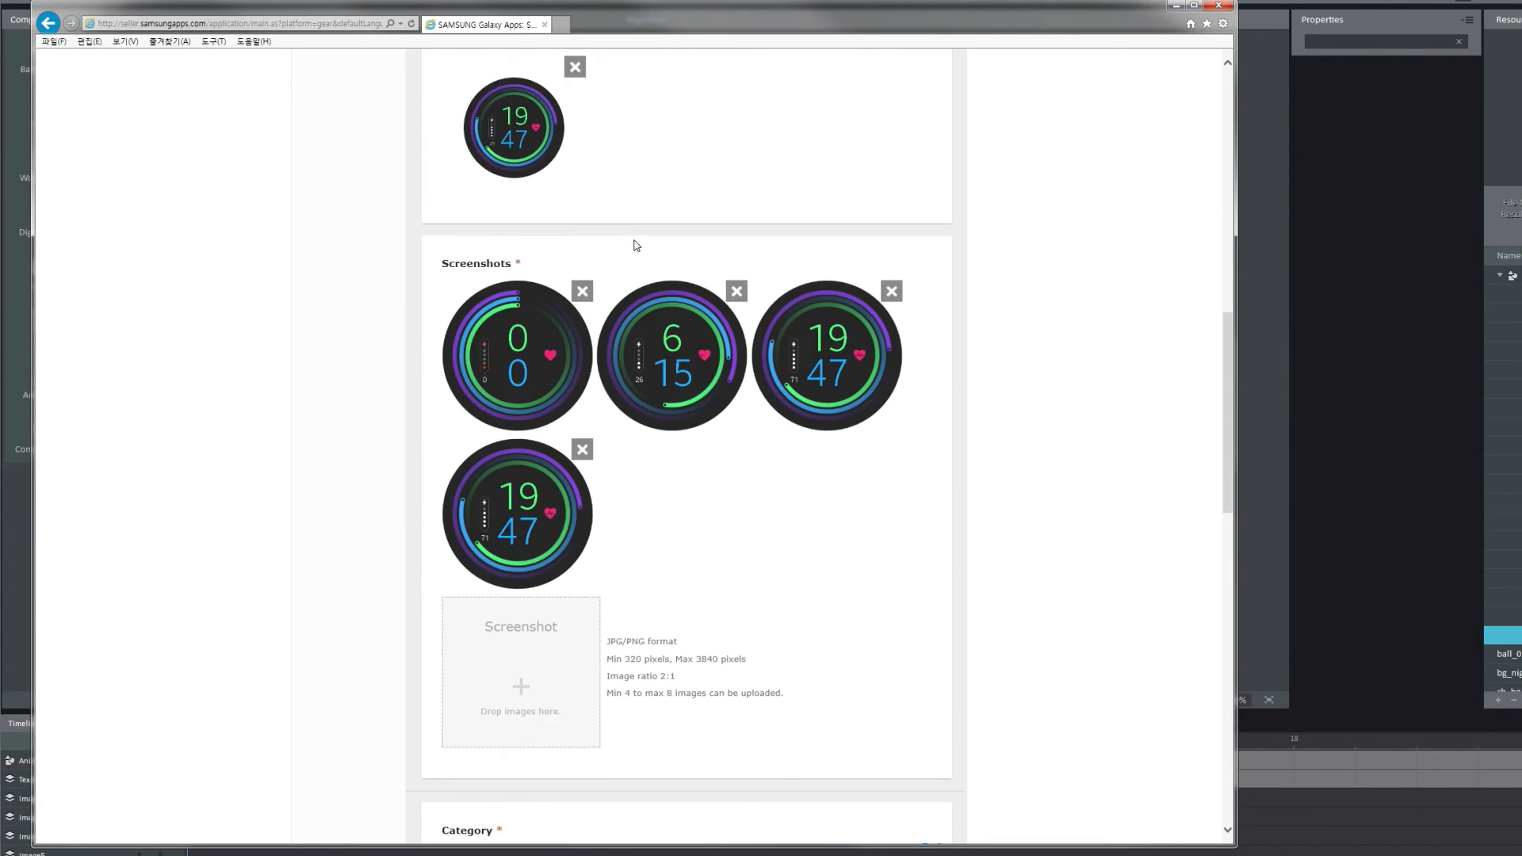
{"action": "scroll", "coordinate": [634, 246], "scroll_direction": "up", "scroll_amount": 15}
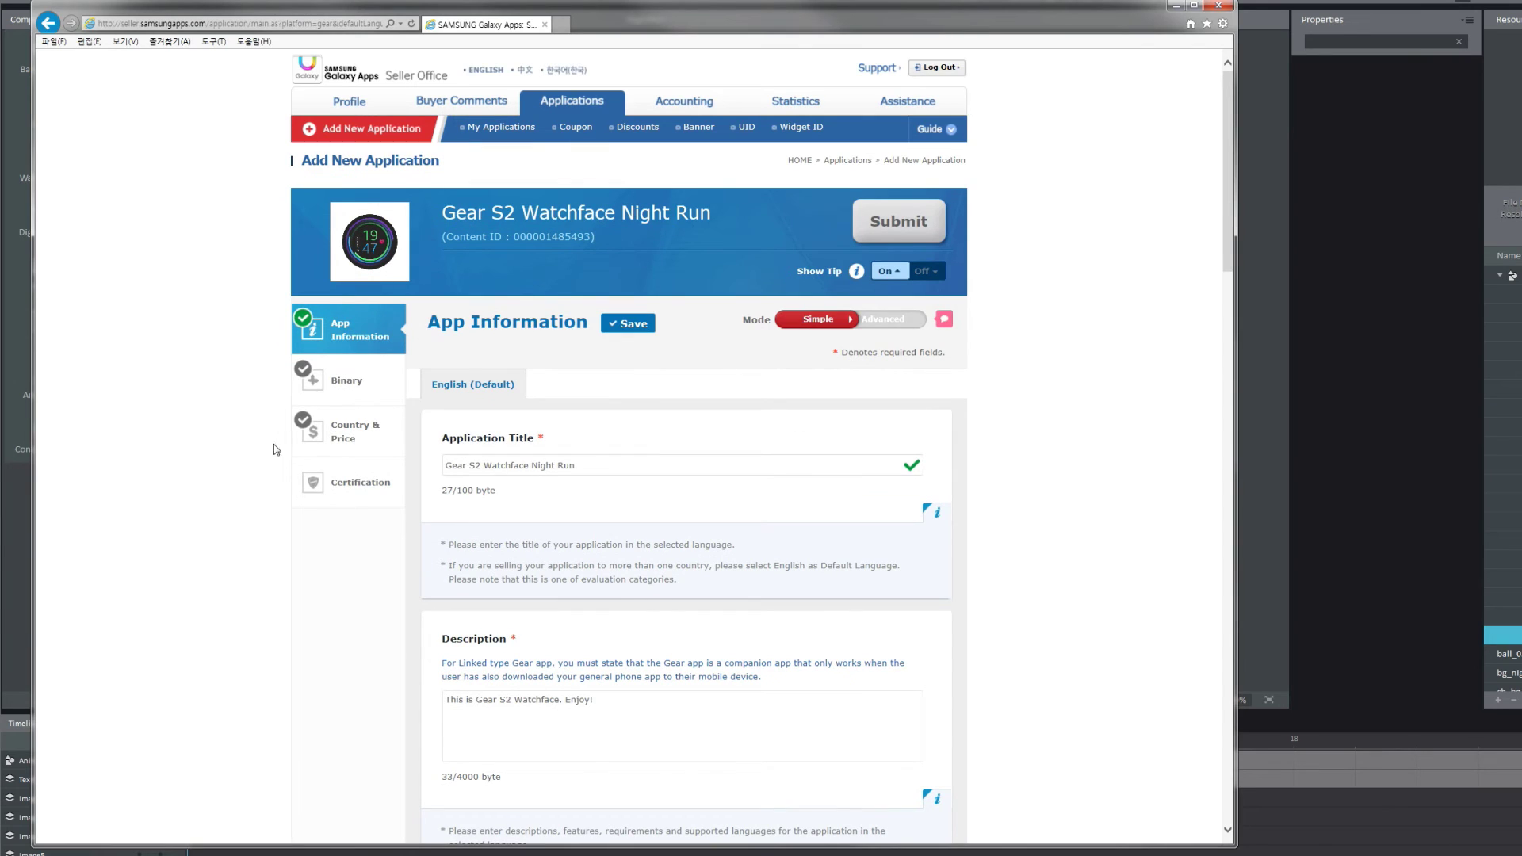
{"action": "left_click", "coordinate": [343, 388]}
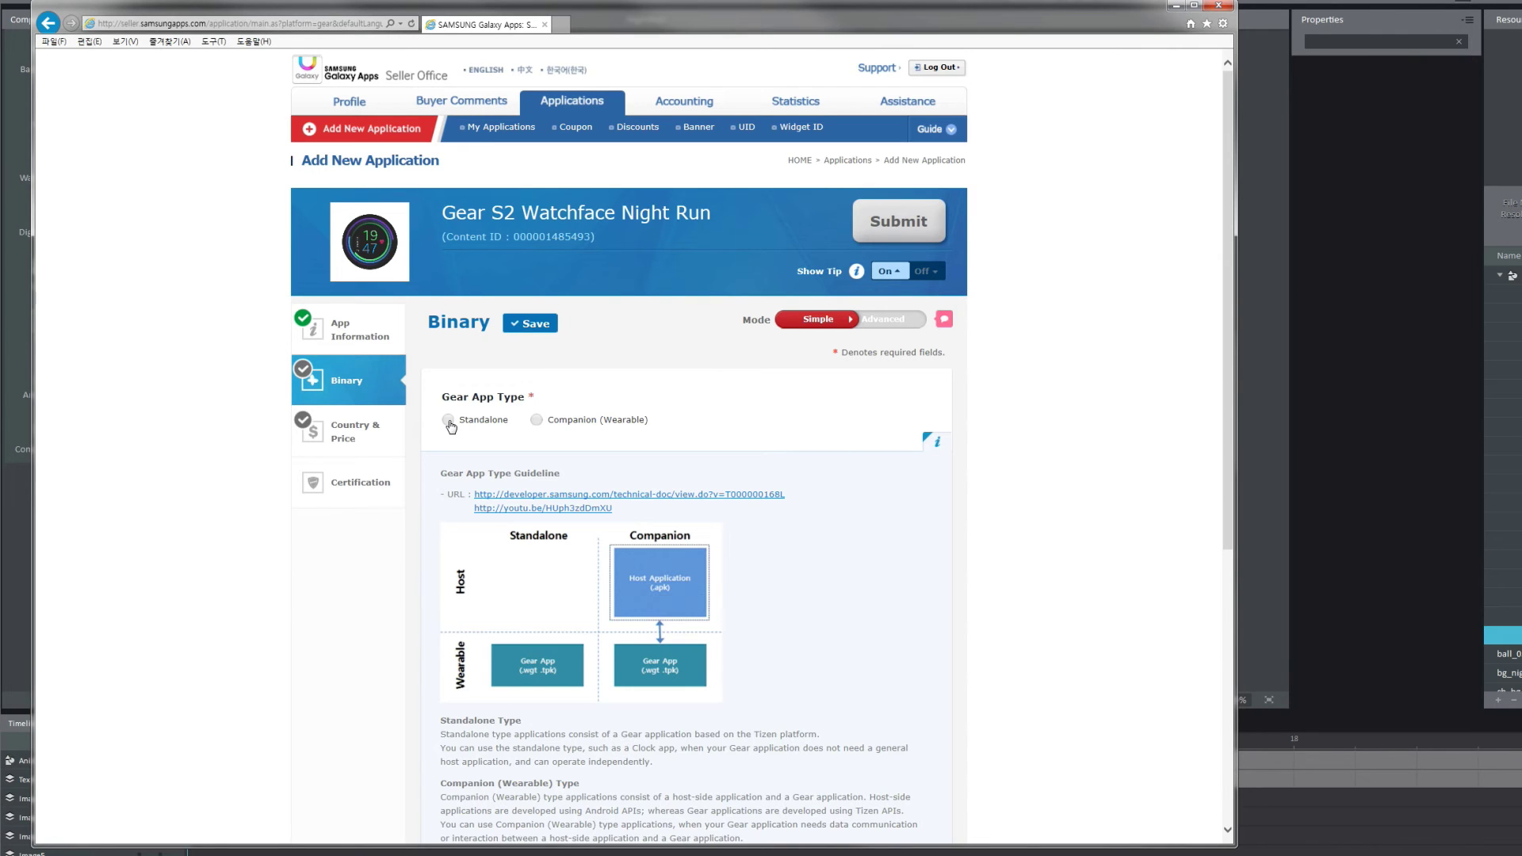
{"action": "left_click", "coordinate": [449, 420]}
Add NightRun.tpk as a binary without Google Mobile Service, then save the Binary section.
{"action": "scroll", "coordinate": [451, 426], "scroll_direction": "down", "scroll_amount": 3}
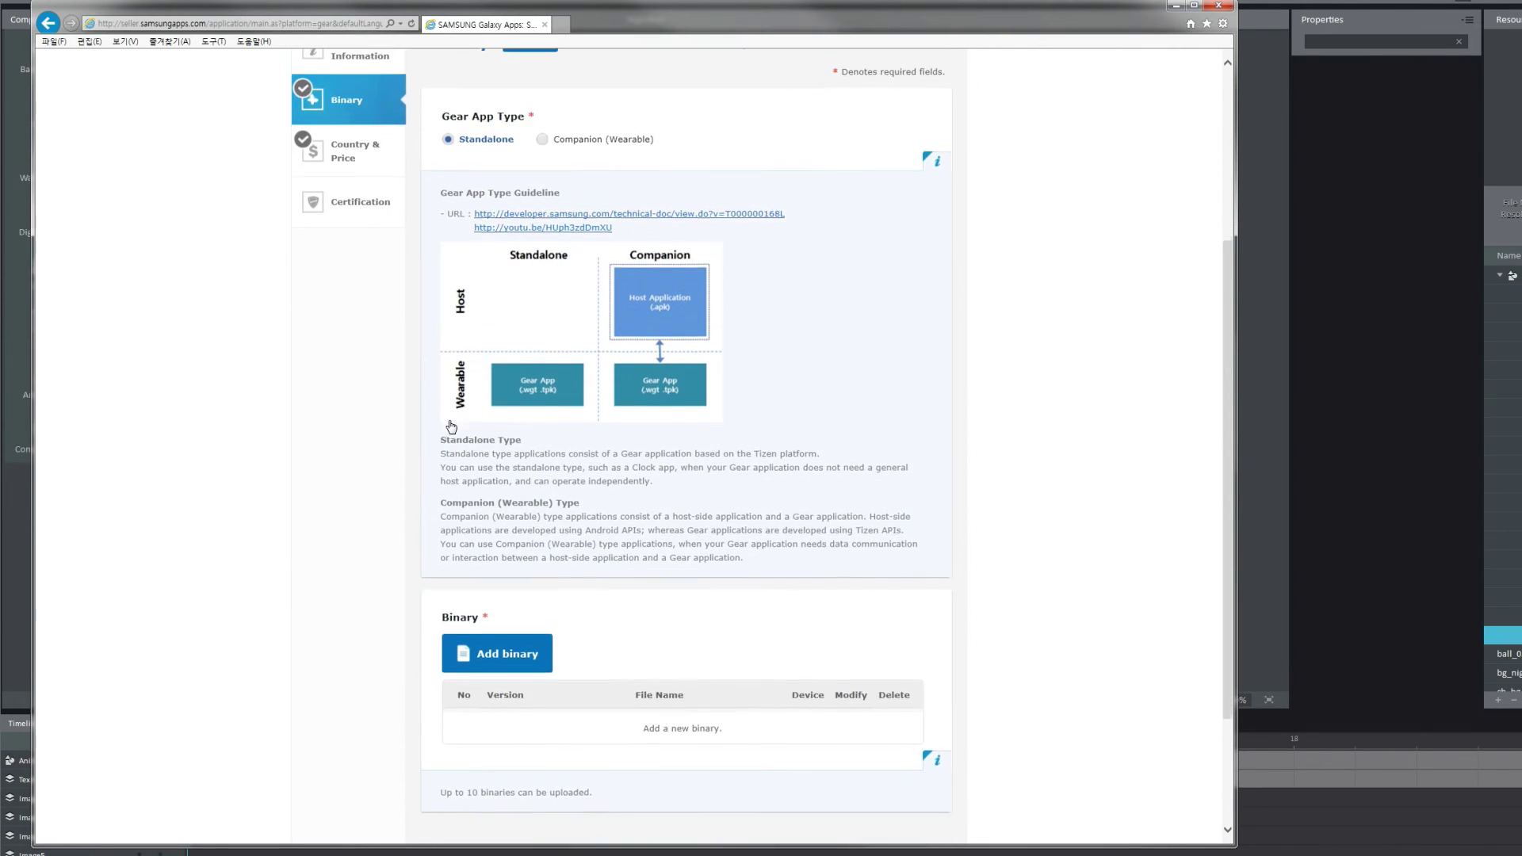
{"action": "scroll", "coordinate": [451, 427], "scroll_direction": "down", "scroll_amount": 1}
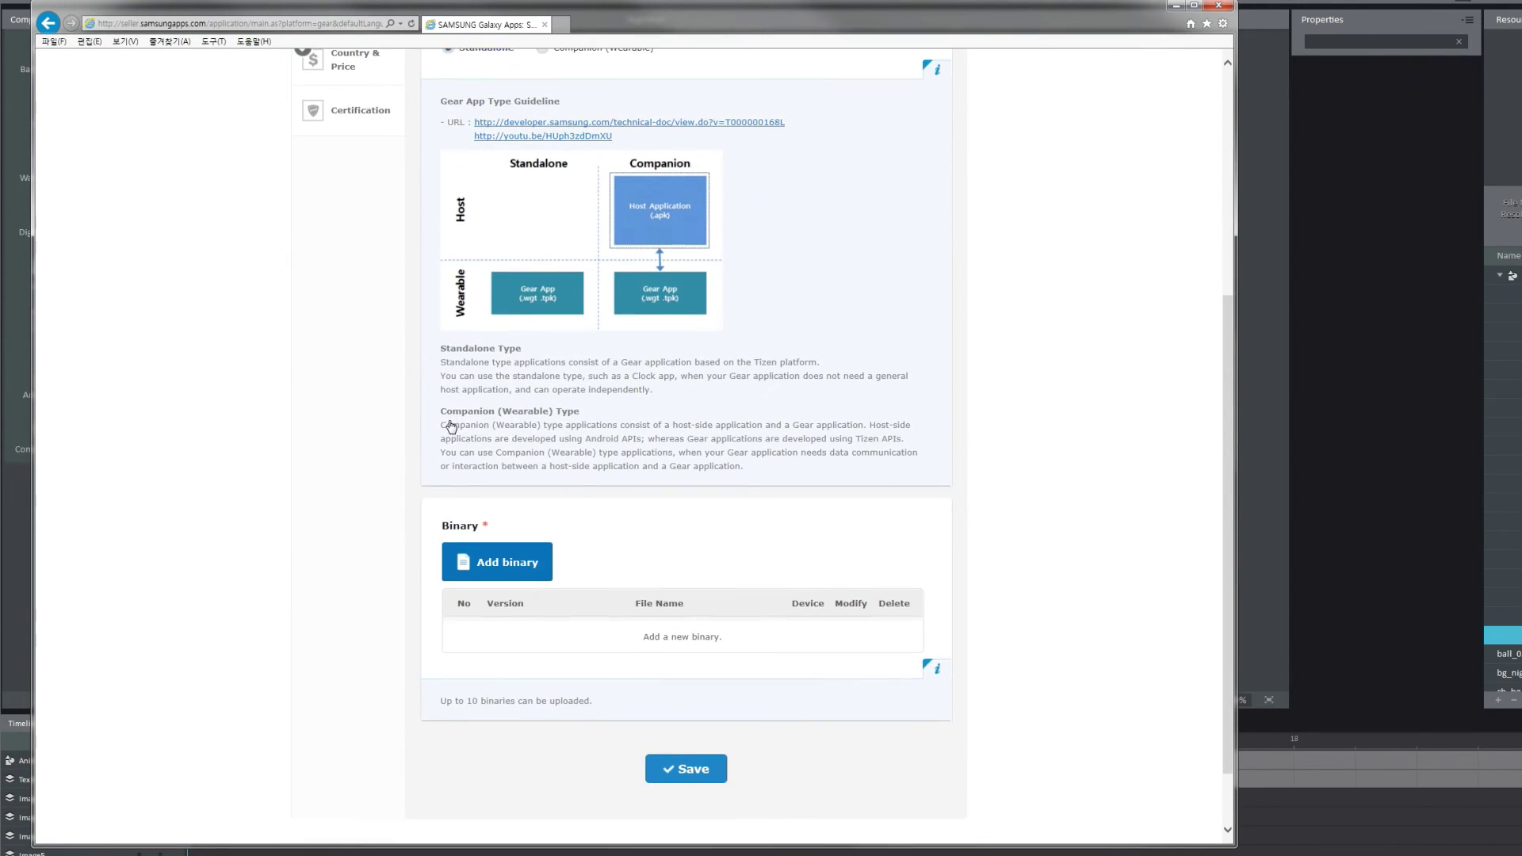
{"action": "left_click", "coordinate": [510, 565]}
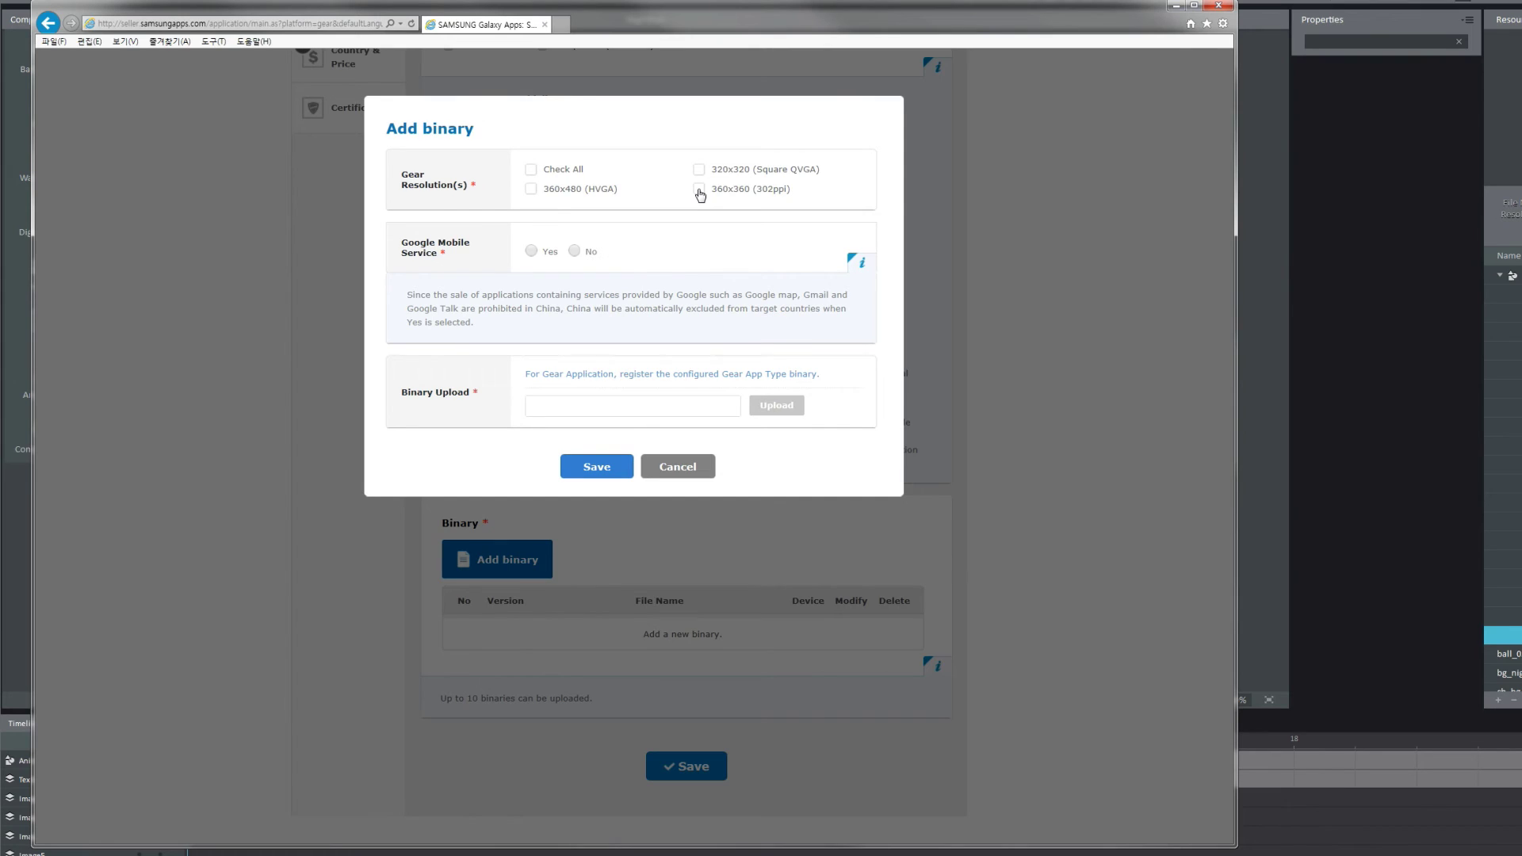
{"action": "left_click", "coordinate": [576, 252]}
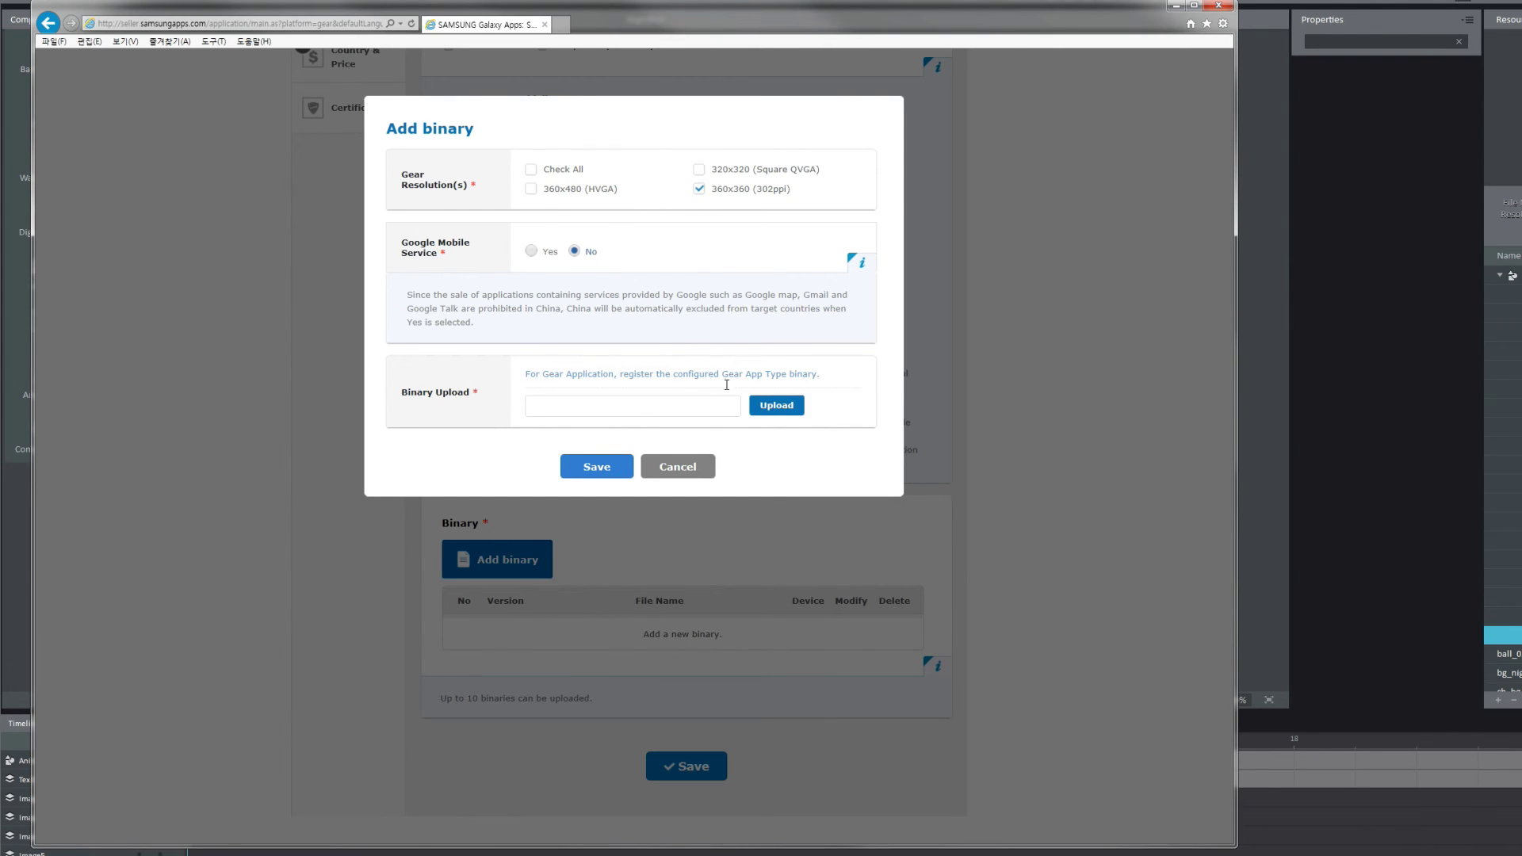
{"action": "left_click", "coordinate": [776, 407]}
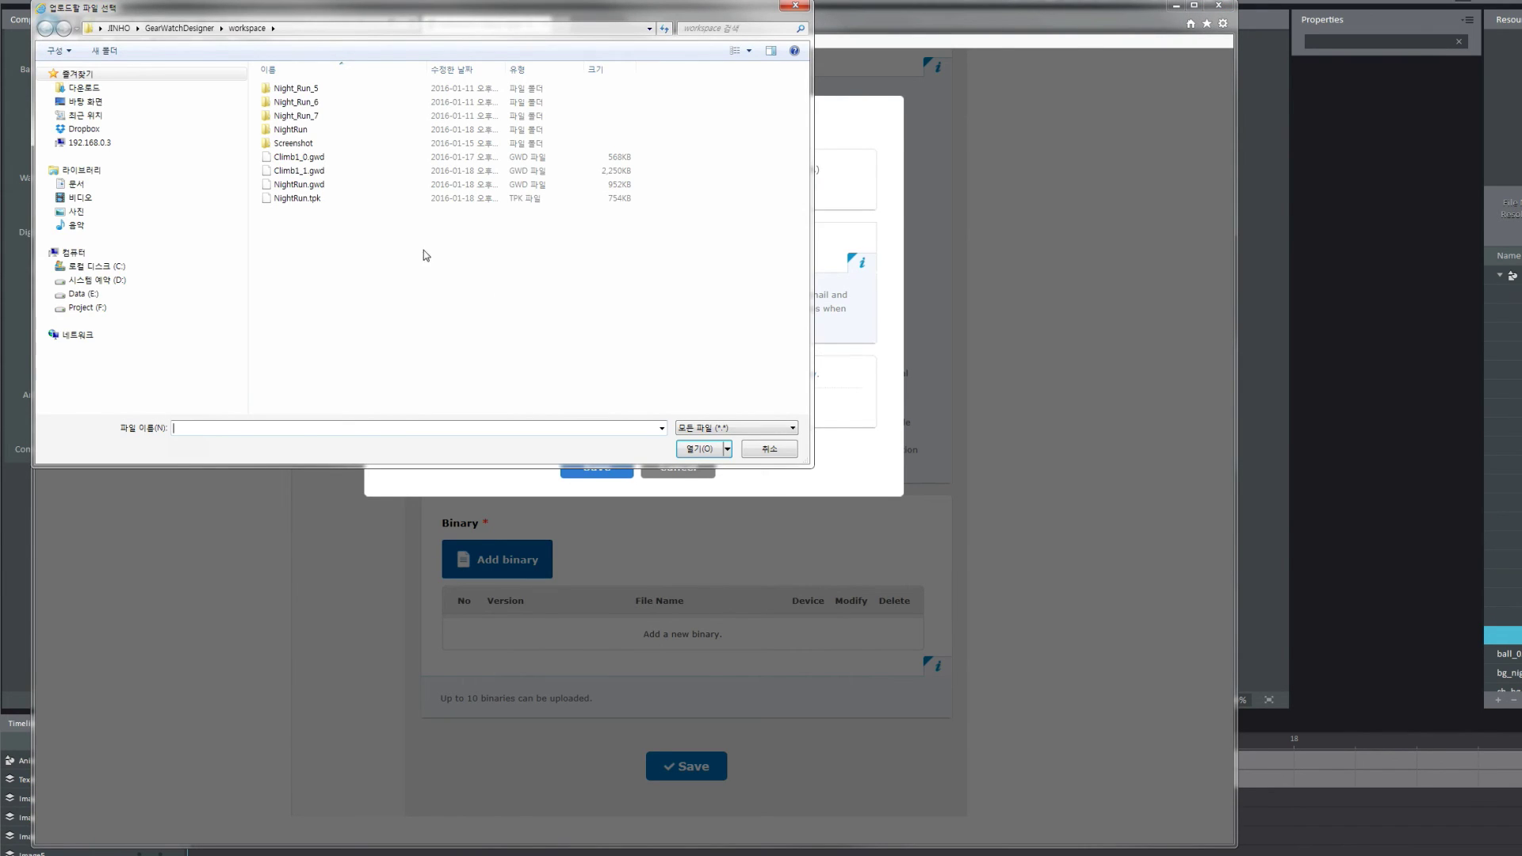
{"action": "left_click", "coordinate": [298, 199]}
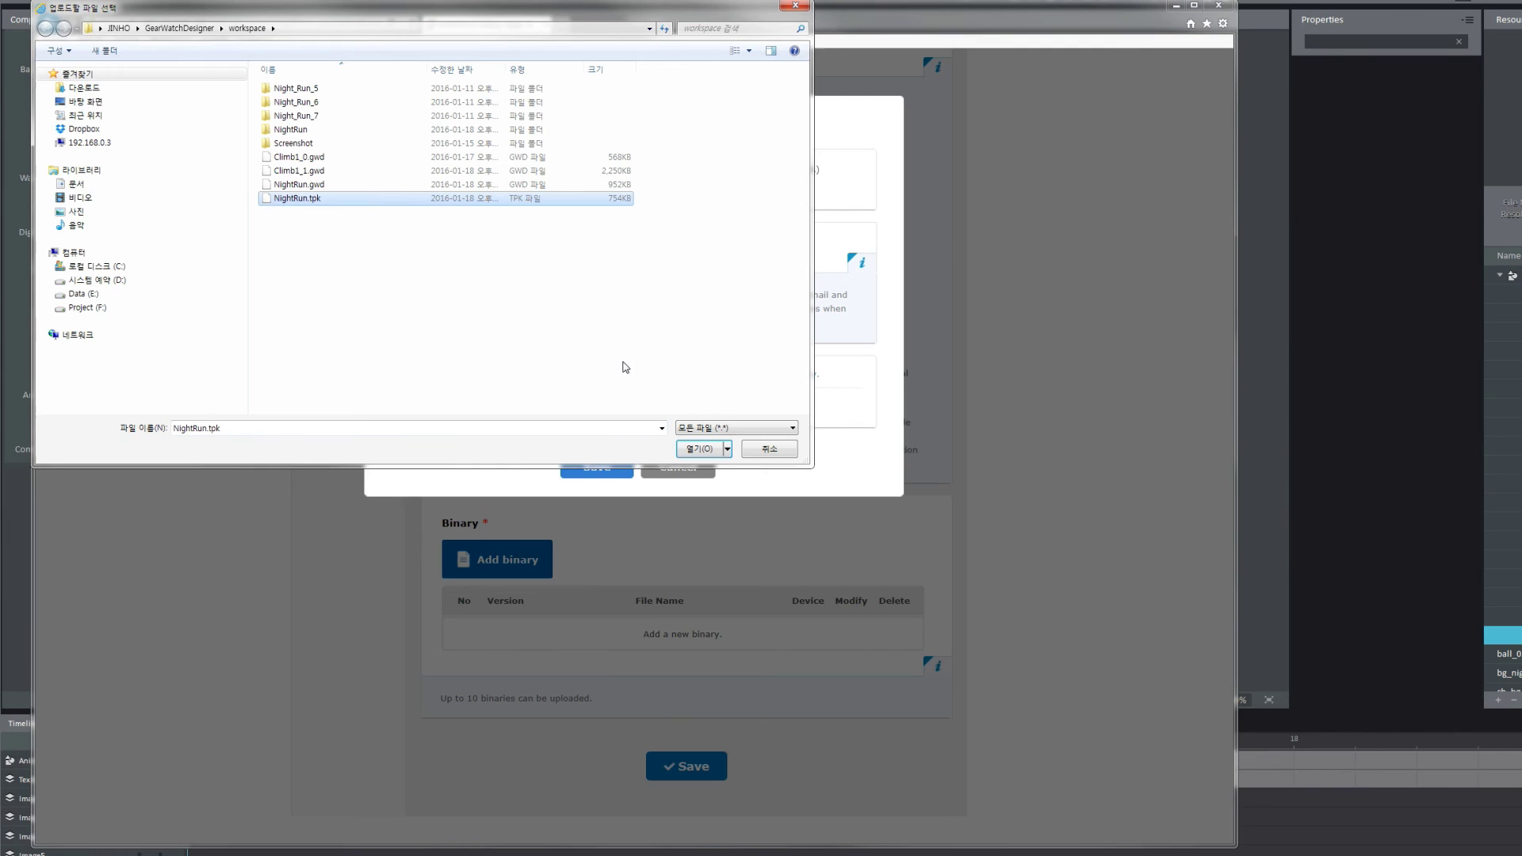
{"action": "left_click", "coordinate": [699, 448]}
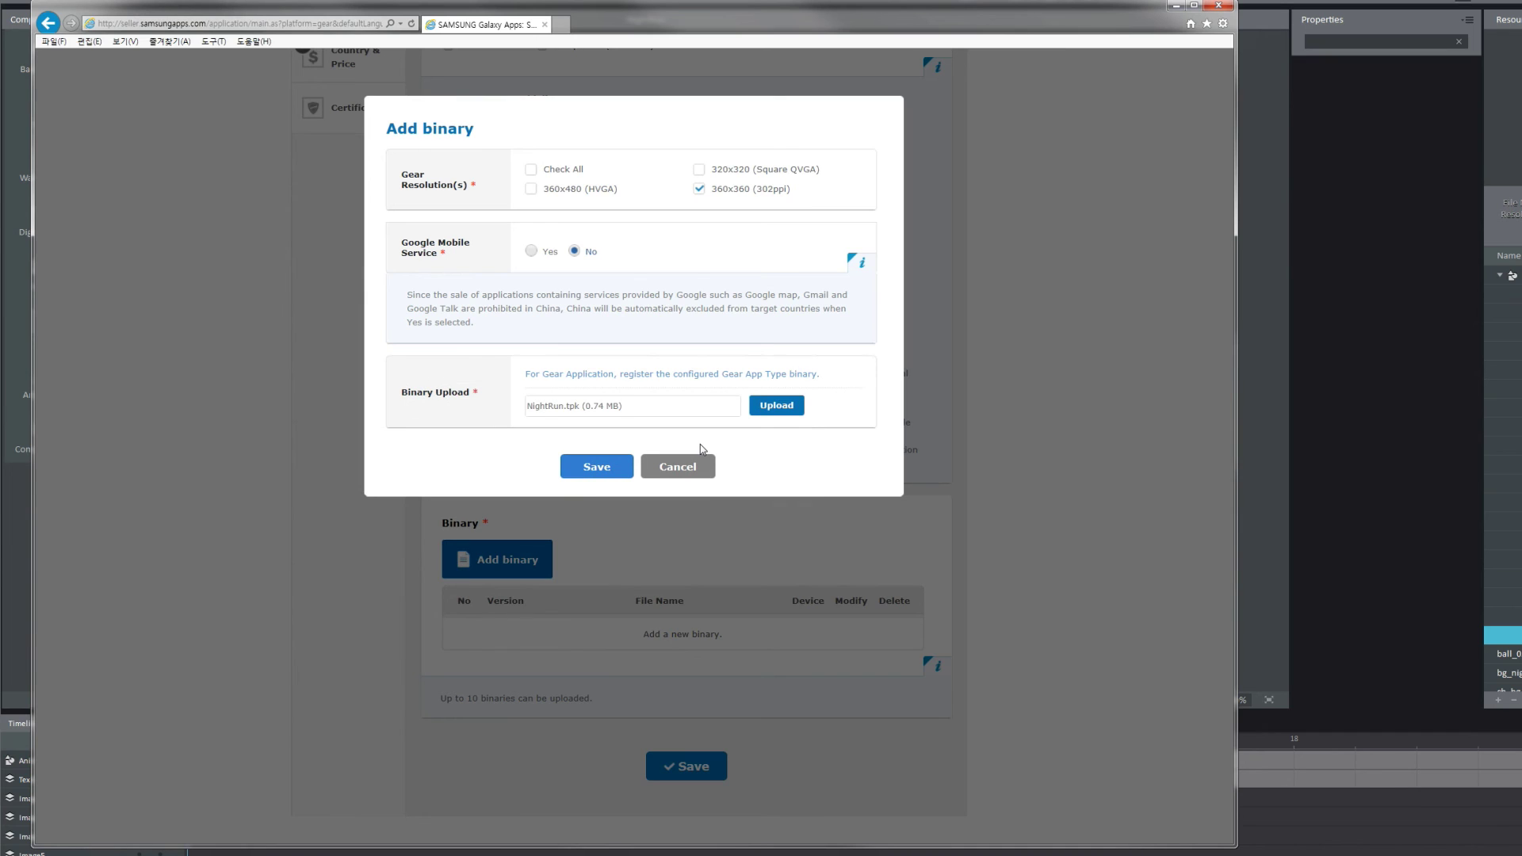
{"action": "left_click", "coordinate": [596, 467]}
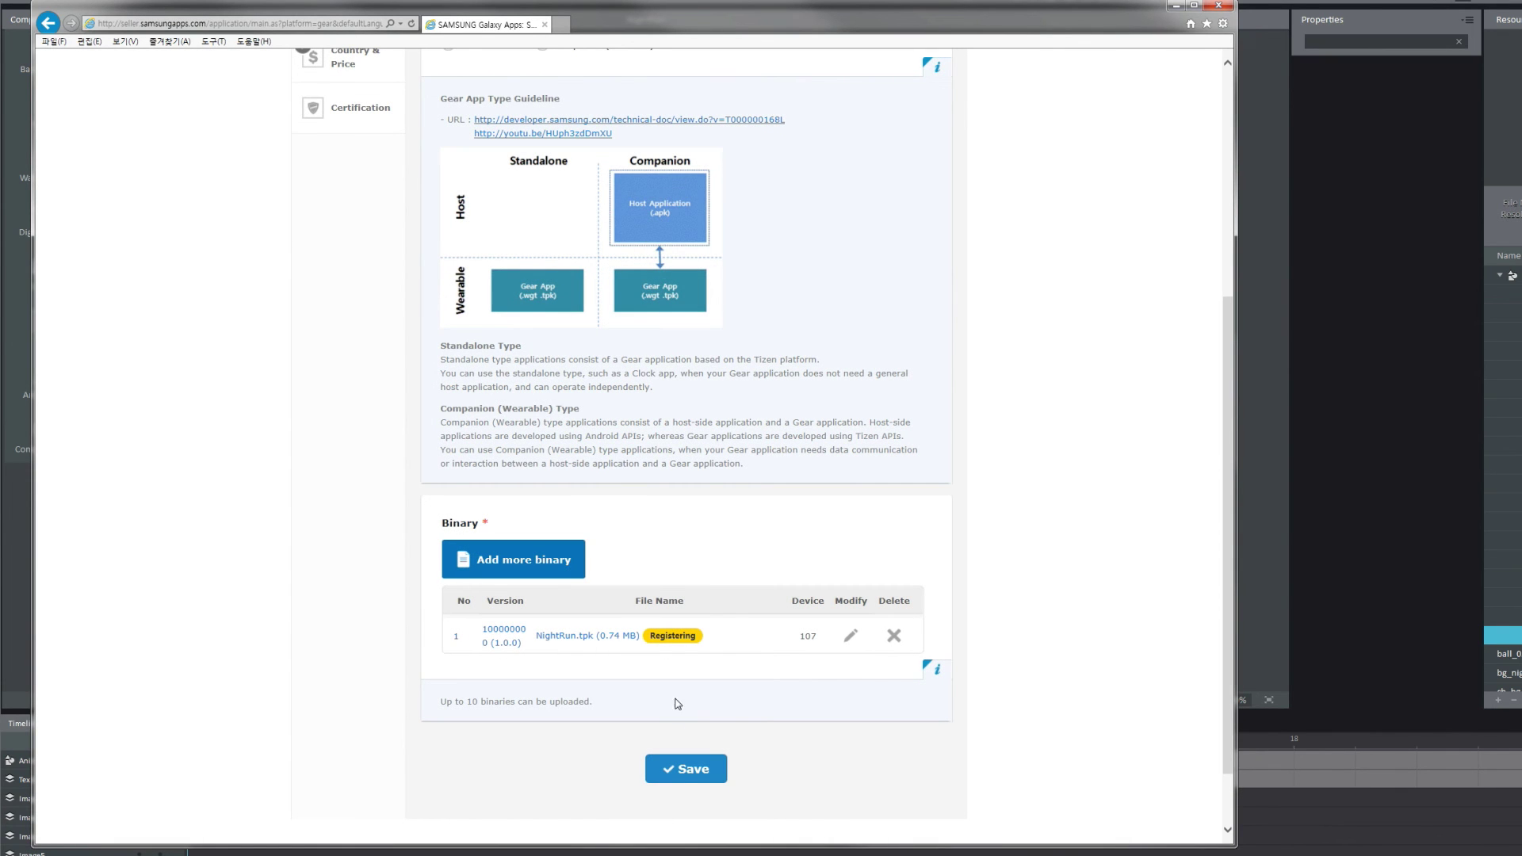
{"action": "left_click", "coordinate": [688, 778]}
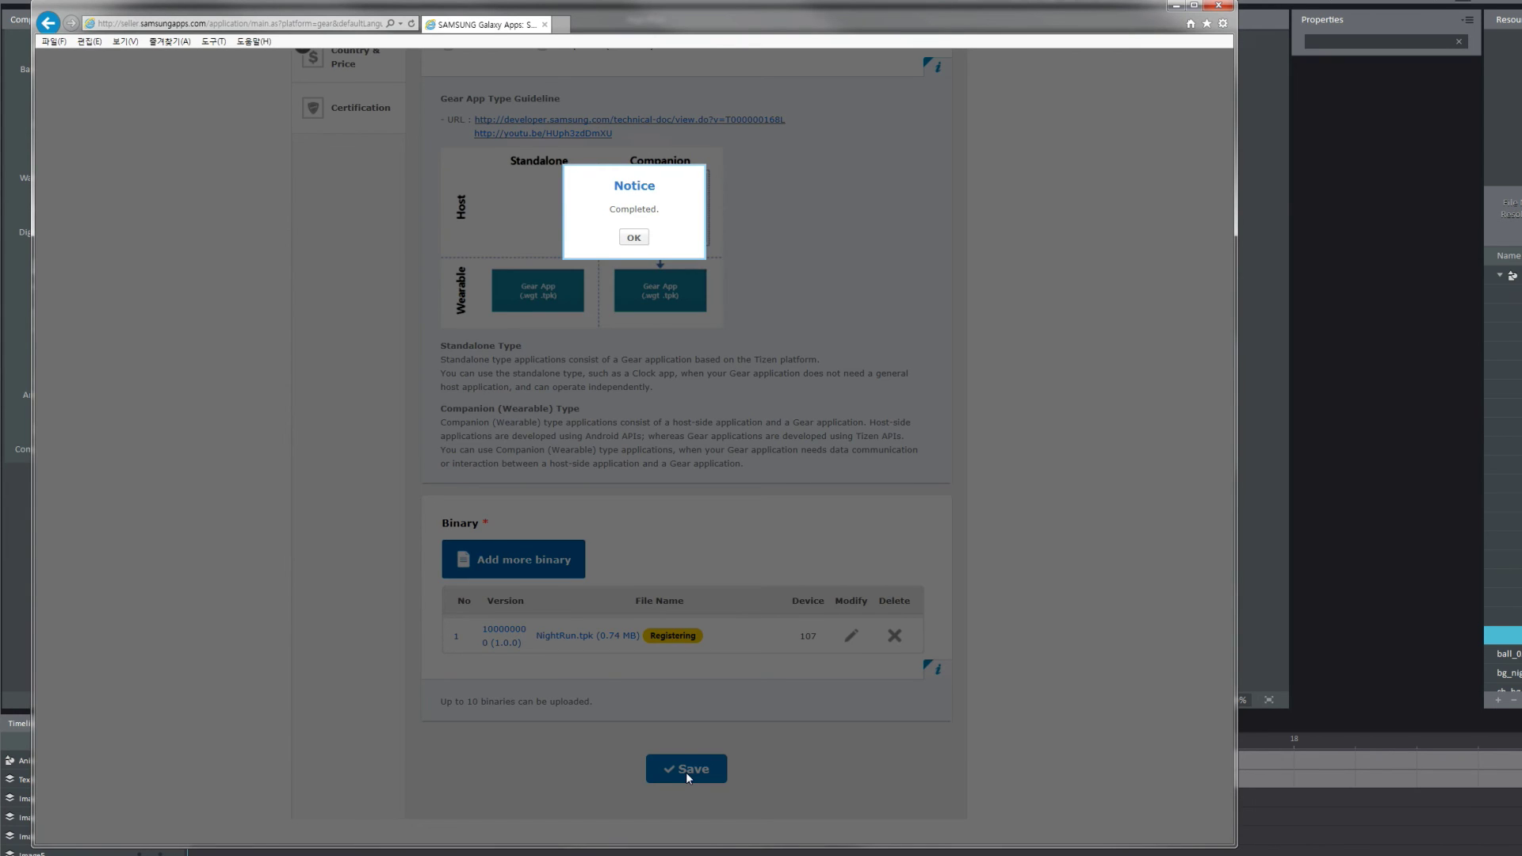
{"action": "left_click", "coordinate": [632, 239]}
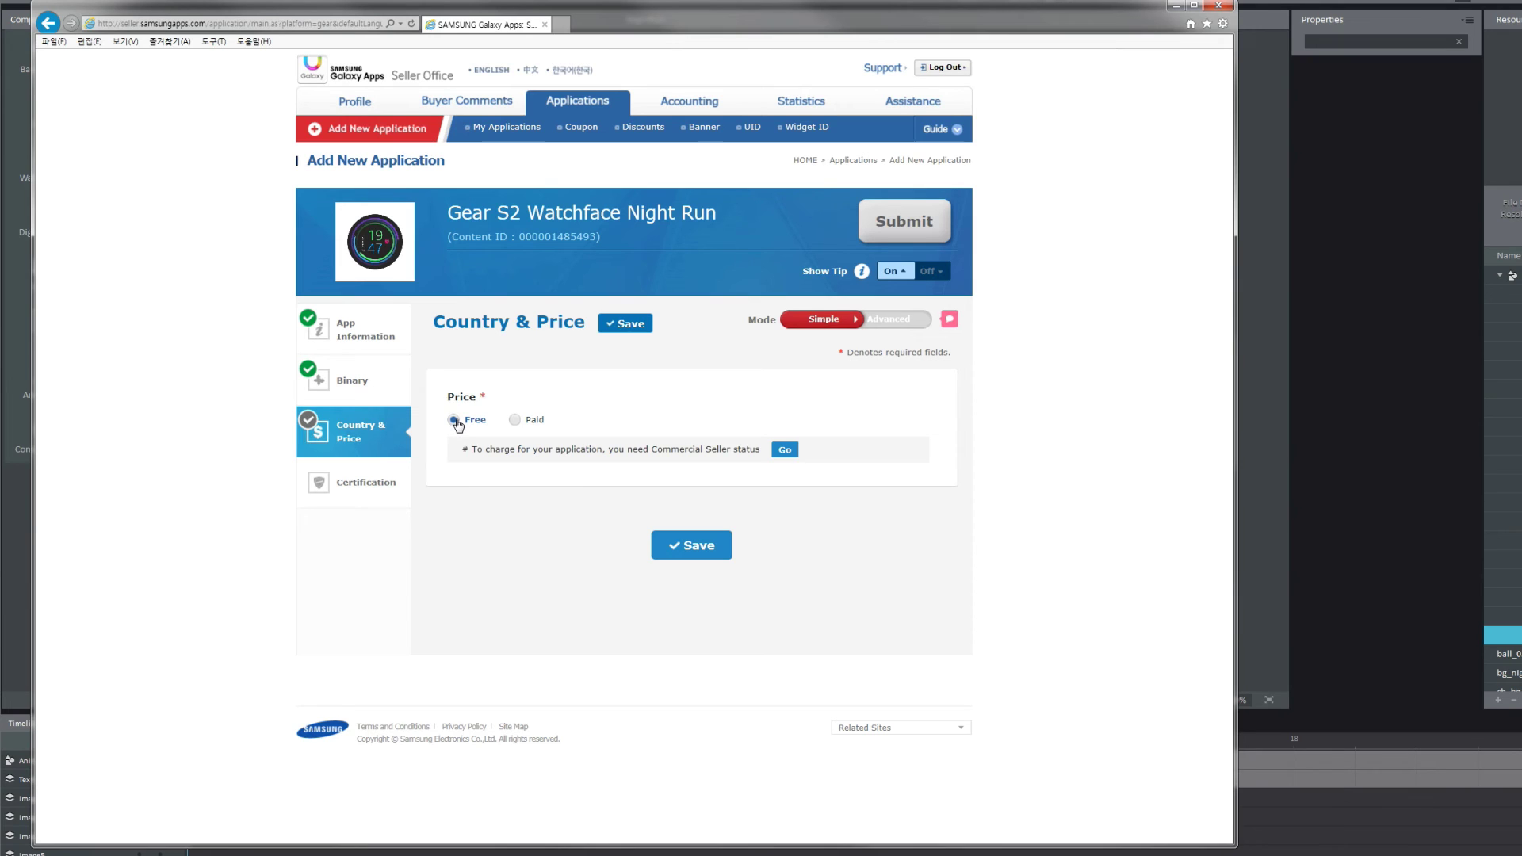
Save the Country & Price setting as Free and start submitting the application.
{"action": "left_click", "coordinate": [687, 546]}
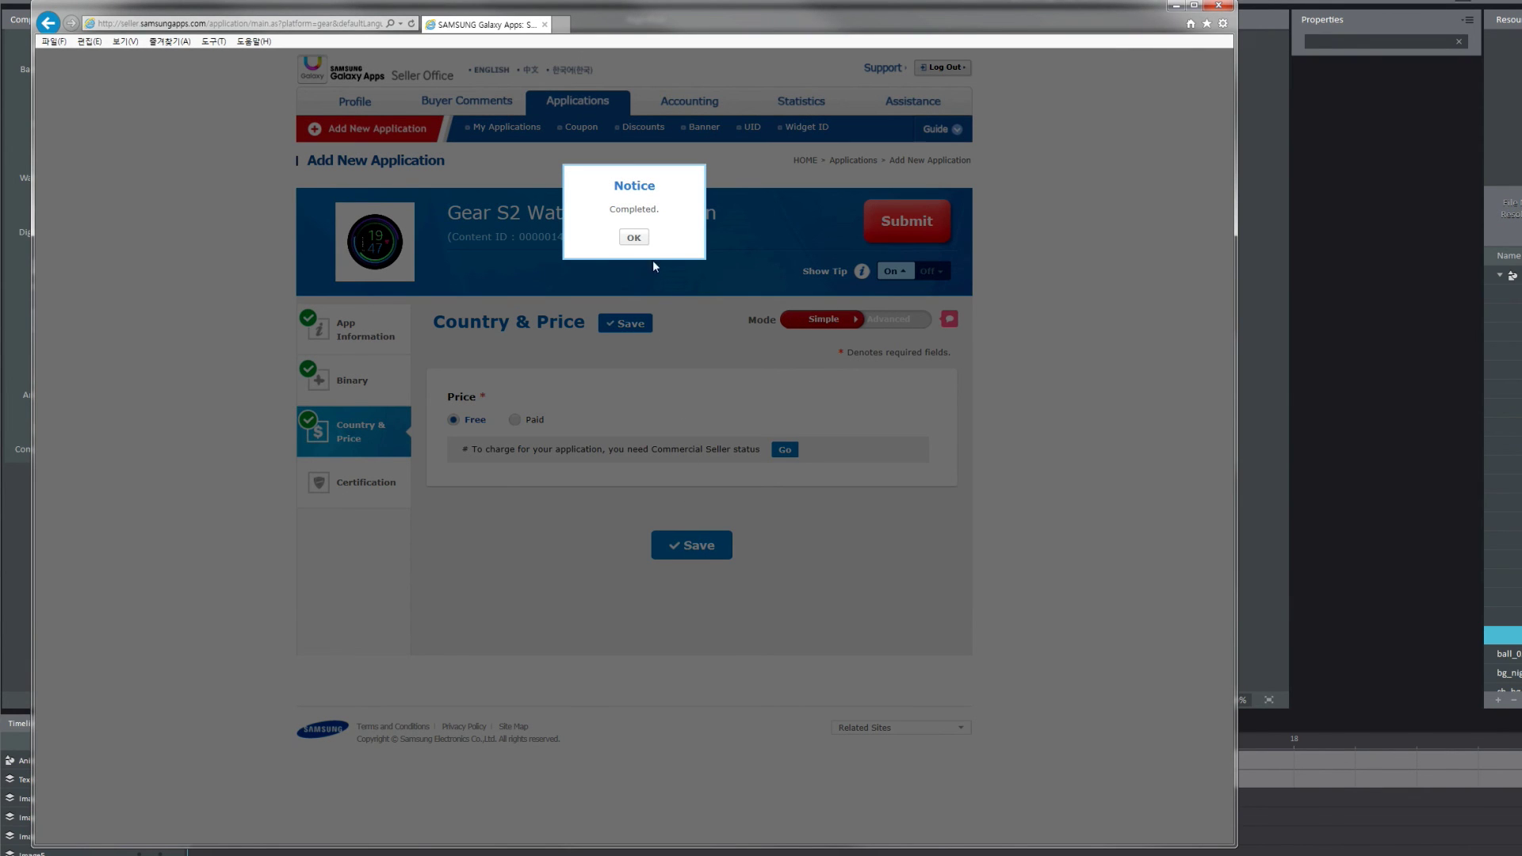
{"action": "left_click", "coordinate": [634, 239]}
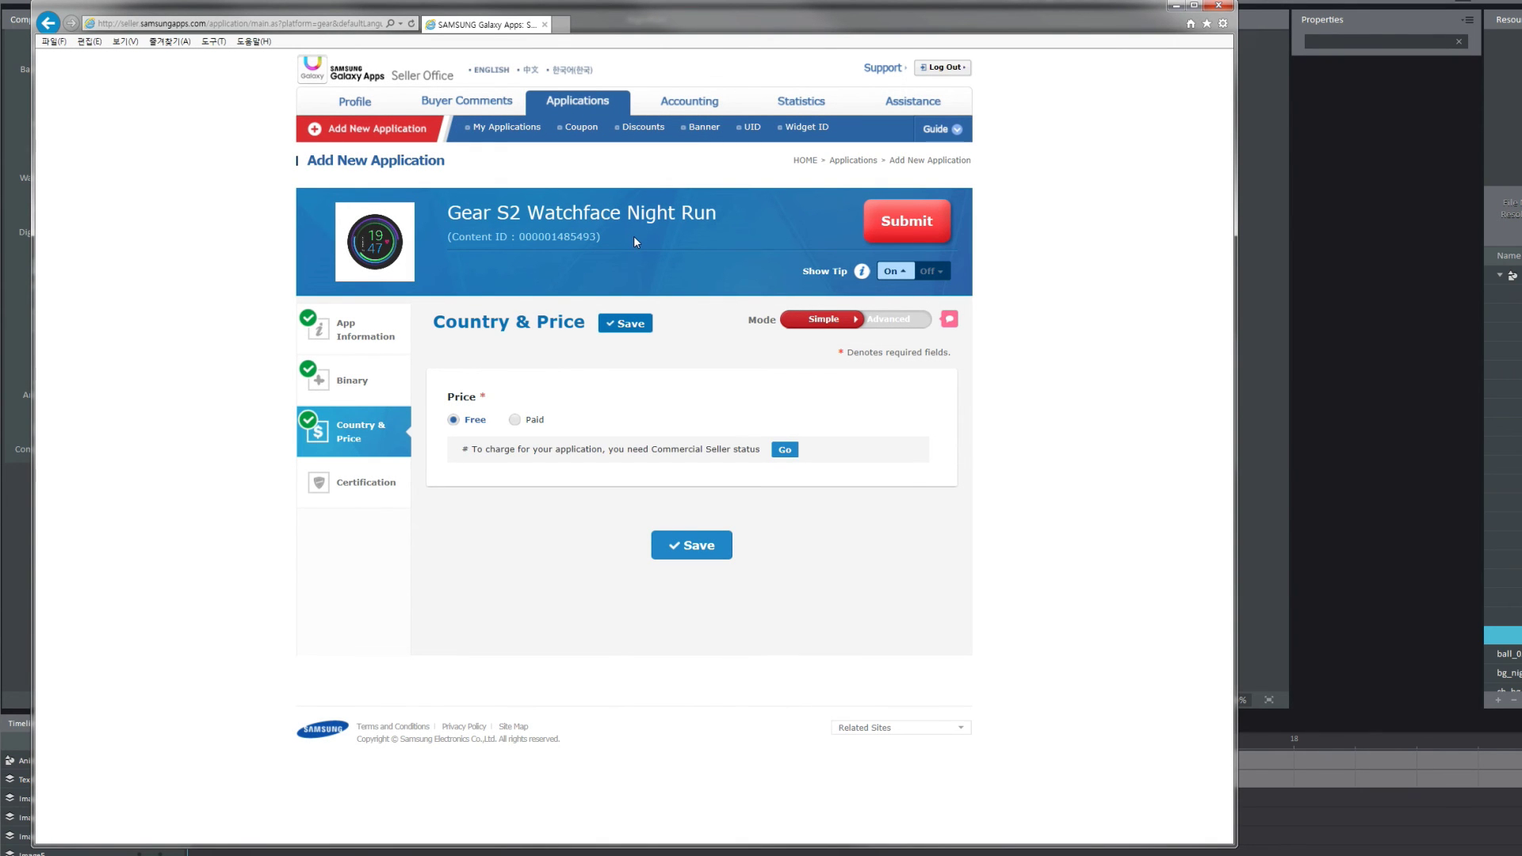
{"action": "left_click", "coordinate": [902, 222]}
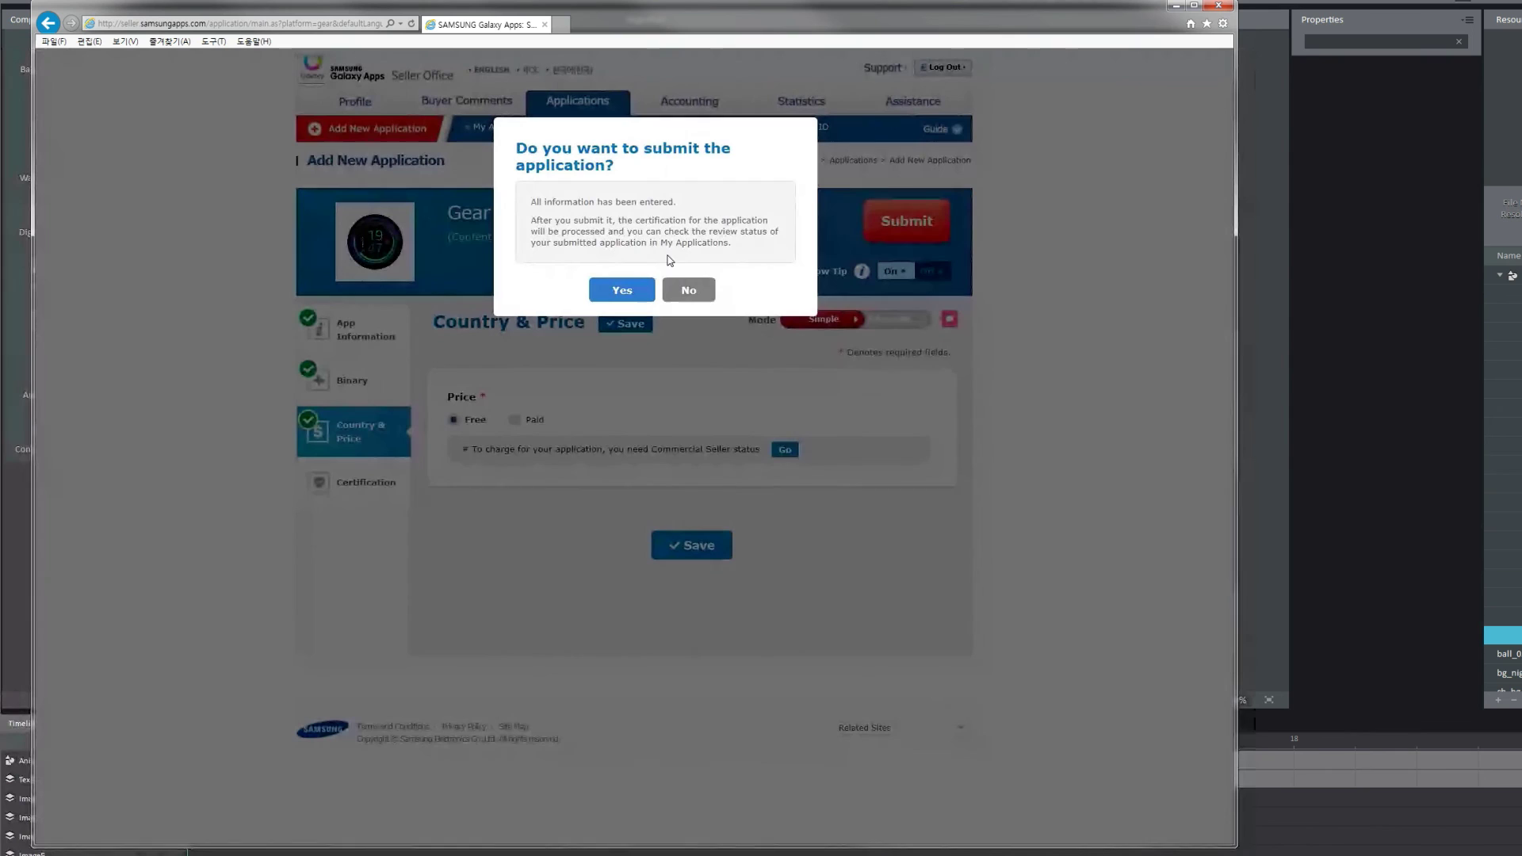
Confirm submitting the Night Run watch face for certification.
{"action": "left_click", "coordinate": [624, 291]}
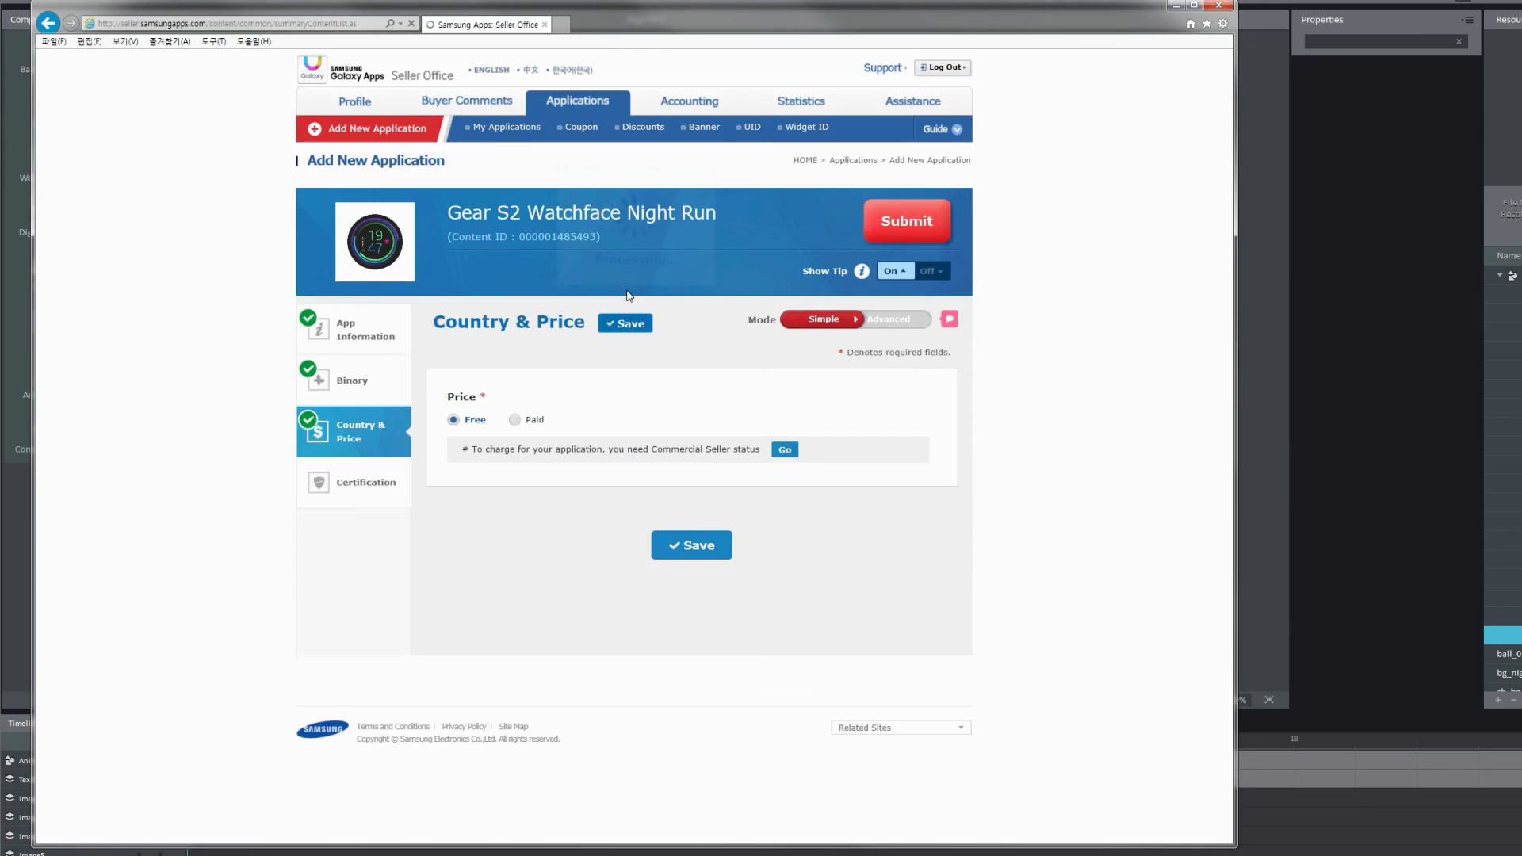